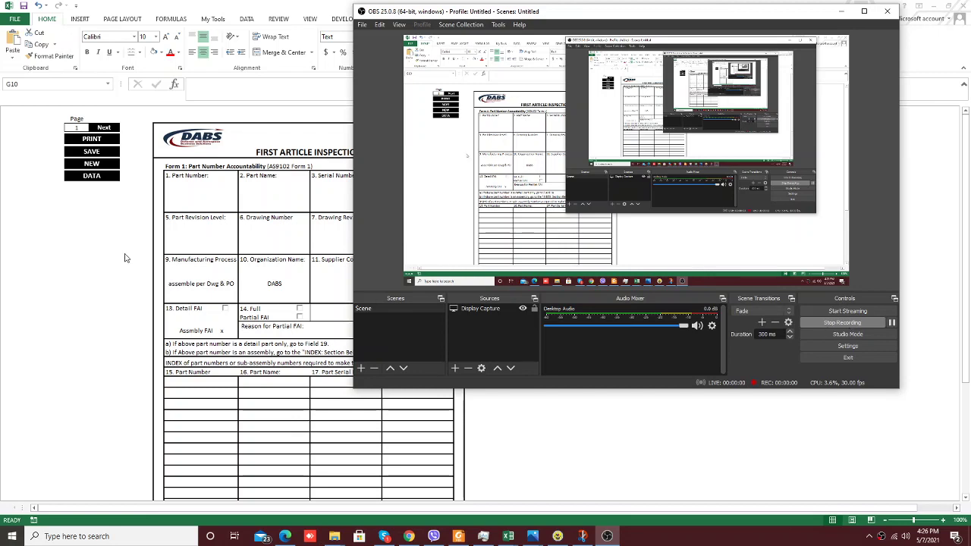
Enter values 1 through 8 into Form 1's first fields, through the drawing revision level.
{"action": "type", "text": "1\t"}
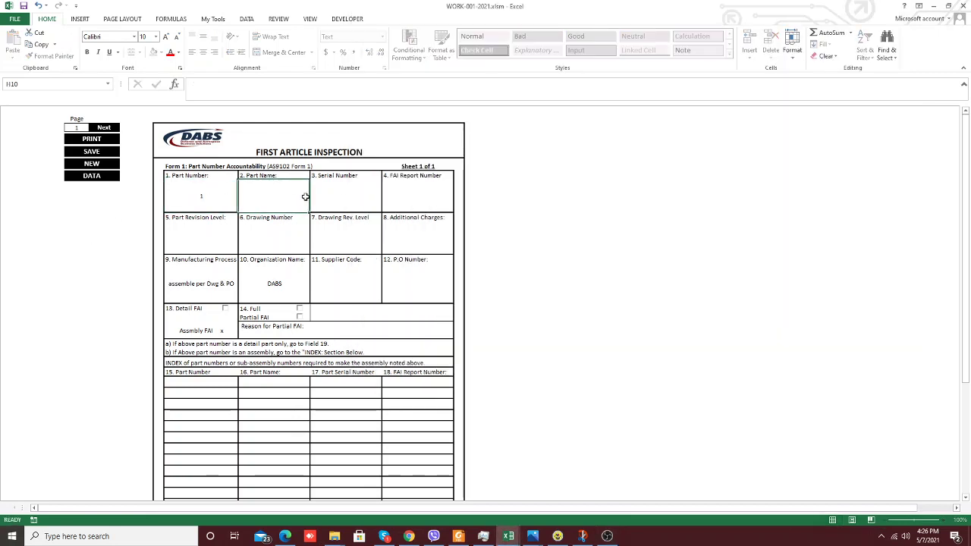
{"action": "type", "text": "2\t3\t4"}
{"action": "left_click", "coordinate": [232, 243]}
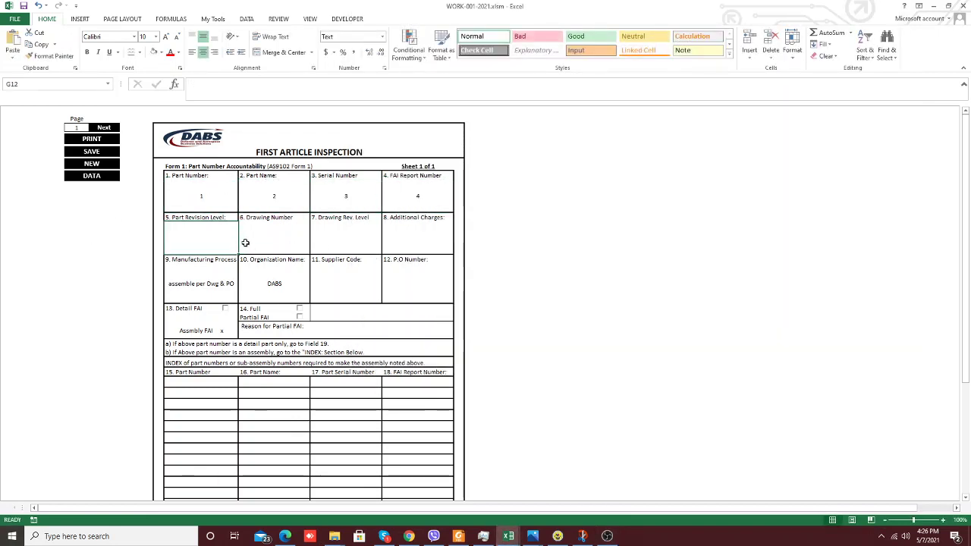
{"action": "type", "text": "5"}
{"action": "key", "text": "Tab"}
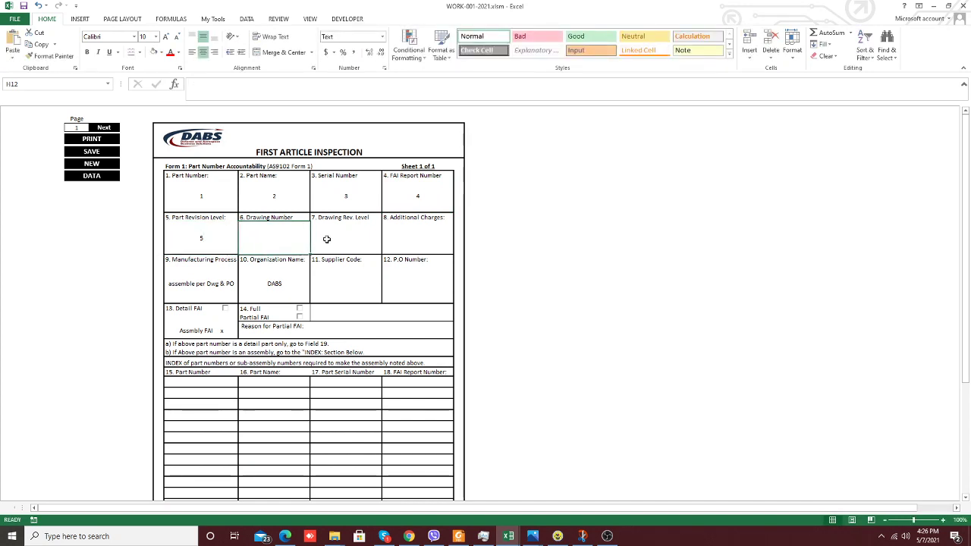
{"action": "type", "text": "6"}
{"action": "key", "text": "Tab"}
{"action": "type", "text": "7"}
{"action": "key", "text": "Tab"}
{"action": "type", "text": "8"}
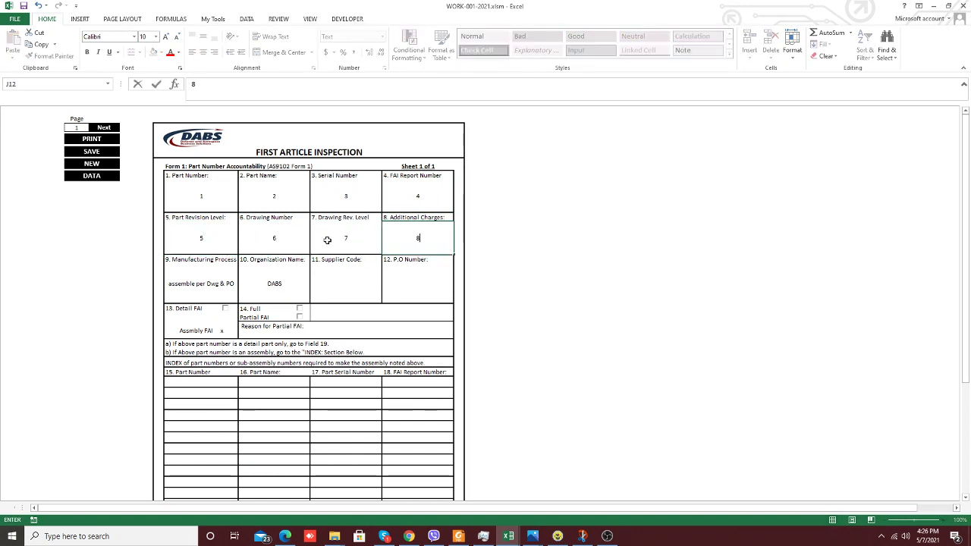
Enter 9–12 for supplier code, P.O. number, Full FAI and reason for partial FAI.
{"action": "left_click", "coordinate": [341, 288]}
{"action": "type", "text": "9"}
{"action": "key", "text": "Tab"}
{"action": "type", "text": "10"}
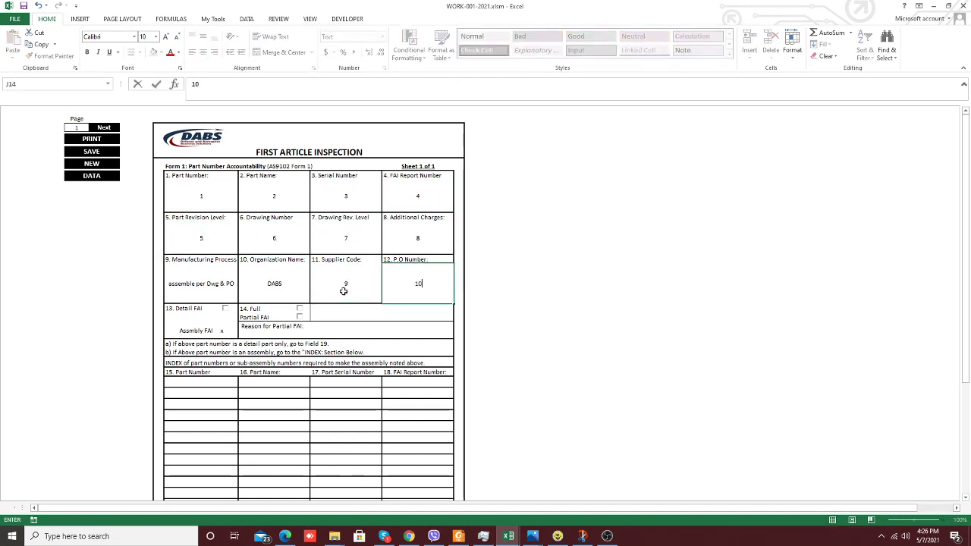
{"action": "left_click", "coordinate": [363, 311]}
{"action": "type", "text": "11"}
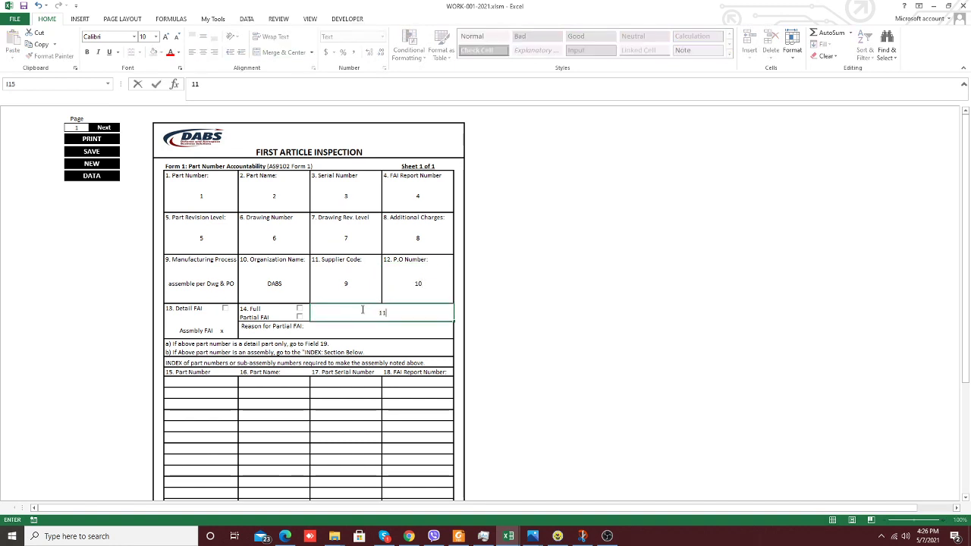
{"action": "left_click", "coordinate": [384, 326]}
{"action": "type", "text": "12"}
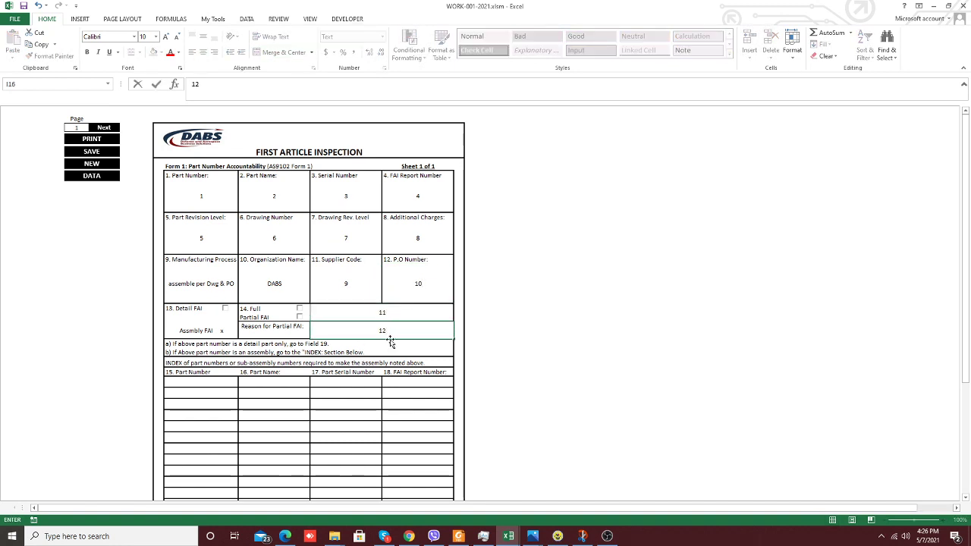
{"action": "left_click", "coordinate": [386, 312]}
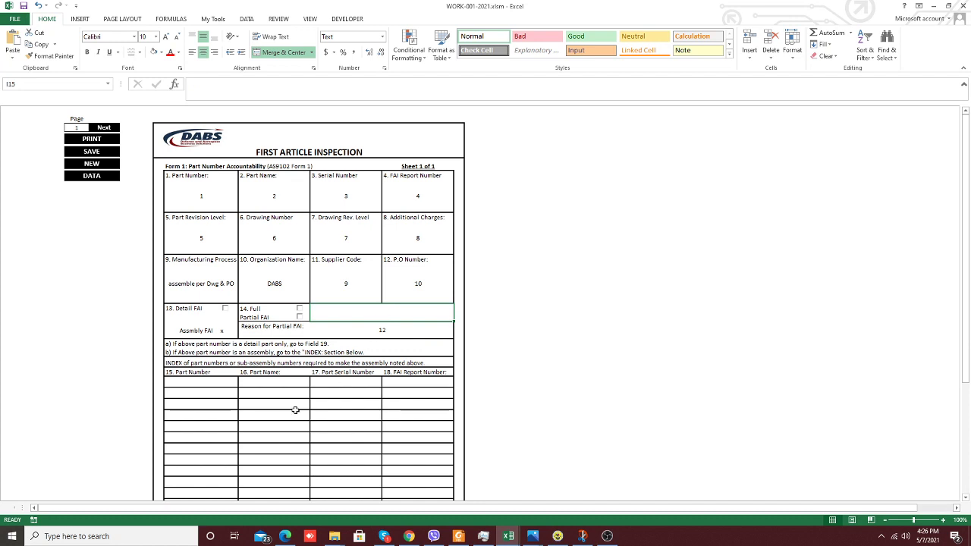
Fill the first two index rows with sample text like 'asda' and 'asd'.
{"action": "left_click", "coordinate": [207, 382]}
{"action": "type", "text": "asda"}
{"action": "left_click", "coordinate": [301, 383]}
{"action": "type", "text": "asd"}
{"action": "left_click", "coordinate": [346, 384]}
{"action": "type", "text": "as"}
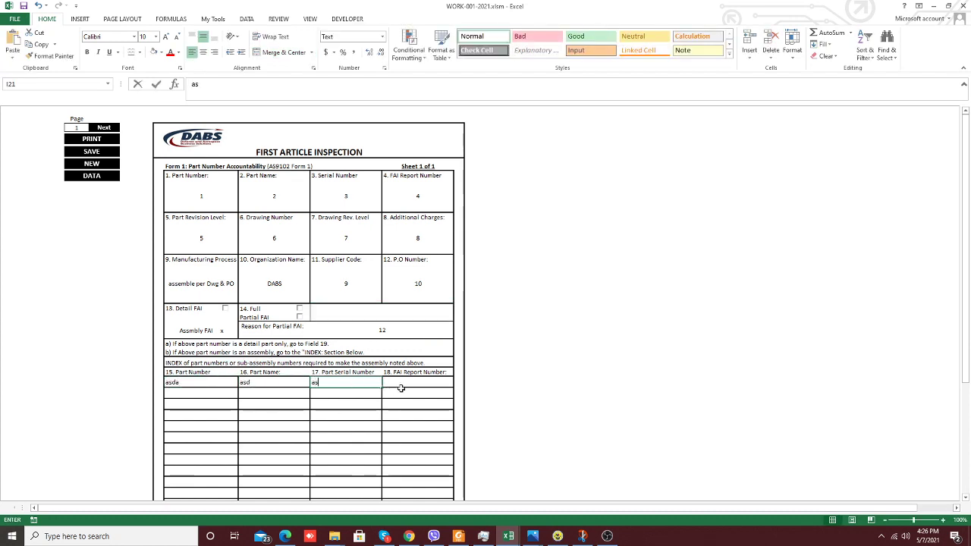
{"action": "type", "text": "d"}
{"action": "left_click", "coordinate": [401, 387]}
{"action": "type", "text": "asd"}
{"action": "left_click", "coordinate": [215, 393]}
{"action": "type", "text": "a"}
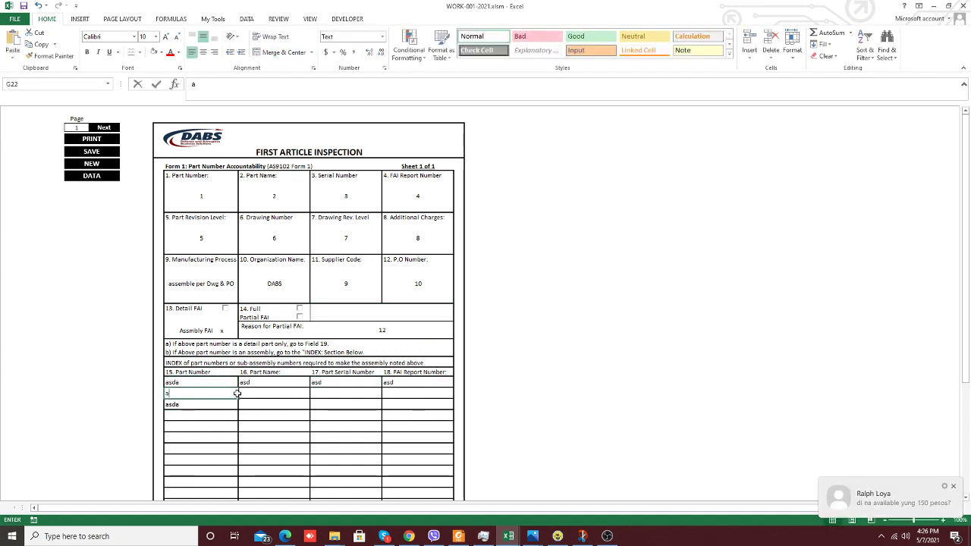
{"action": "type", "text": "sda"}
{"action": "left_click", "coordinate": [273, 394]}
{"action": "type", "text": "asd"}
{"action": "left_click", "coordinate": [345, 394]}
{"action": "type", "text": "asd"}
{"action": "left_click", "coordinate": [397, 393]}
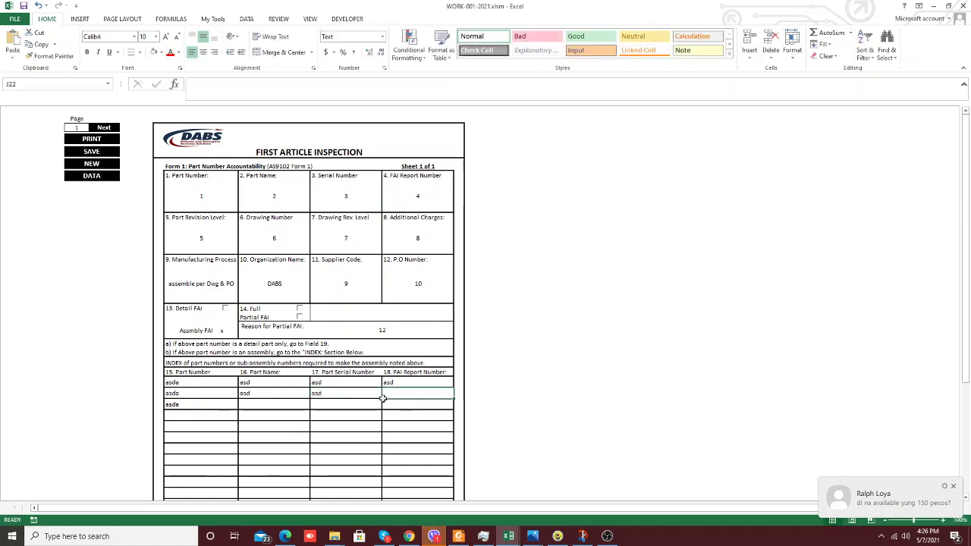
Fill the third and fourth index rows with sample text and advance to Form 2.
{"action": "left_click", "coordinate": [273, 408]}
{"action": "type", "text": "sda"}
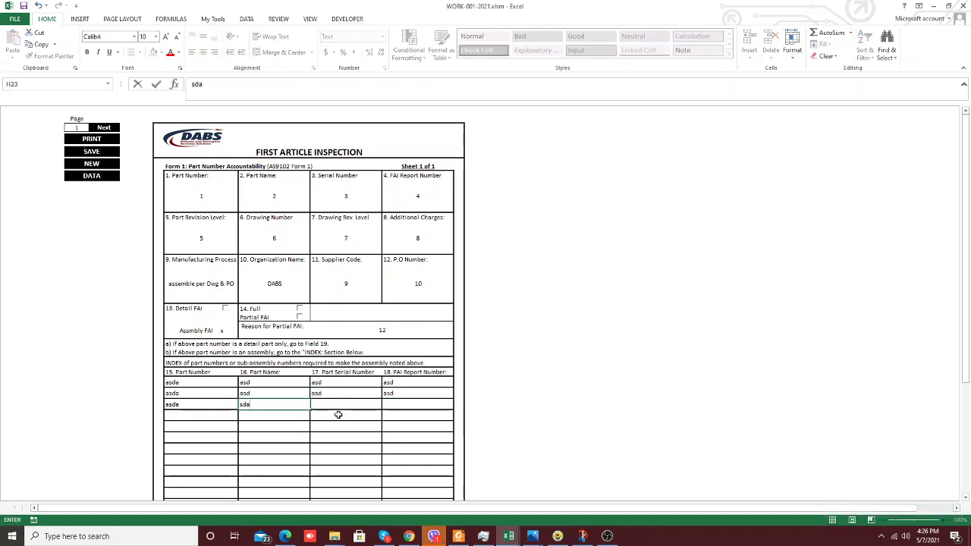
{"action": "left_click", "coordinate": [334, 404]}
{"action": "type", "text": "asd"}
{"action": "left_click", "coordinate": [400, 405]}
{"action": "type", "text": "asd"}
{"action": "left_click", "coordinate": [175, 416]}
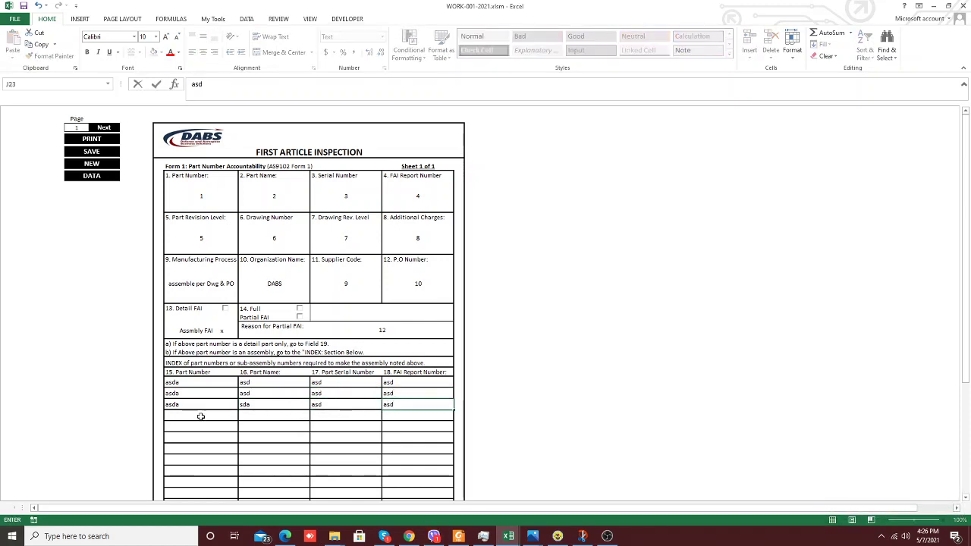
{"action": "type", "text": "asda"}
{"action": "left_click", "coordinate": [284, 417]}
{"action": "type", "text": "asd"}
{"action": "left_click", "coordinate": [329, 416]}
{"action": "type", "text": "asd"}
{"action": "left_click", "coordinate": [402, 416]}
{"action": "type", "text": "sda"}
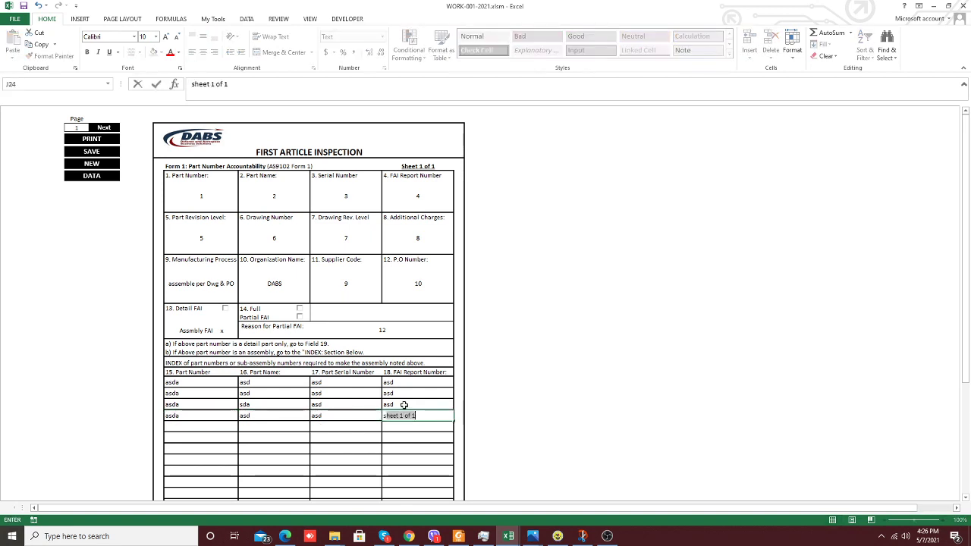
{"action": "left_click", "coordinate": [105, 129]}
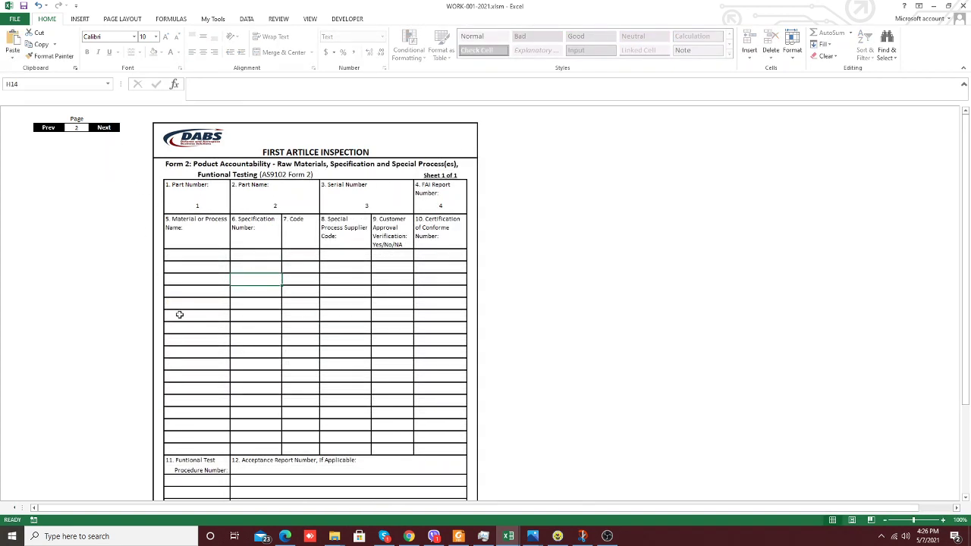
Fill the first material/specification row with sample text such as 'asdasd' and 'asd'.
{"action": "left_click", "coordinate": [190, 258]}
{"action": "type", "text": "asdasd"}
{"action": "left_click", "coordinate": [256, 256]}
{"action": "type", "text": "asdasd"}
{"action": "left_click", "coordinate": [337, 257]}
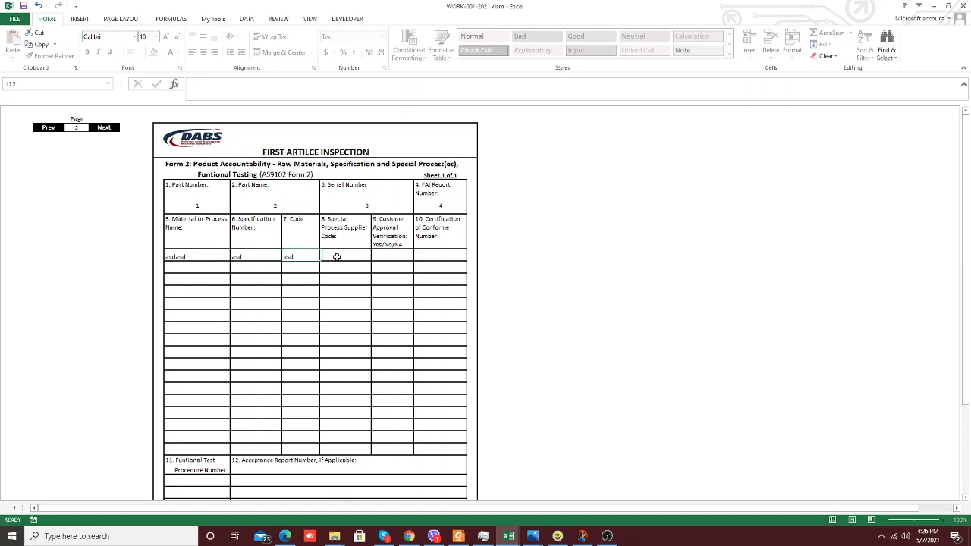
{"action": "type", "text": "asd"}
{"action": "key", "text": "Tab"}
{"action": "type", "text": "asd"}
{"action": "key", "text": "Tab"}
{"action": "type", "text": "asdas"}
{"action": "left_click", "coordinate": [208, 267]}
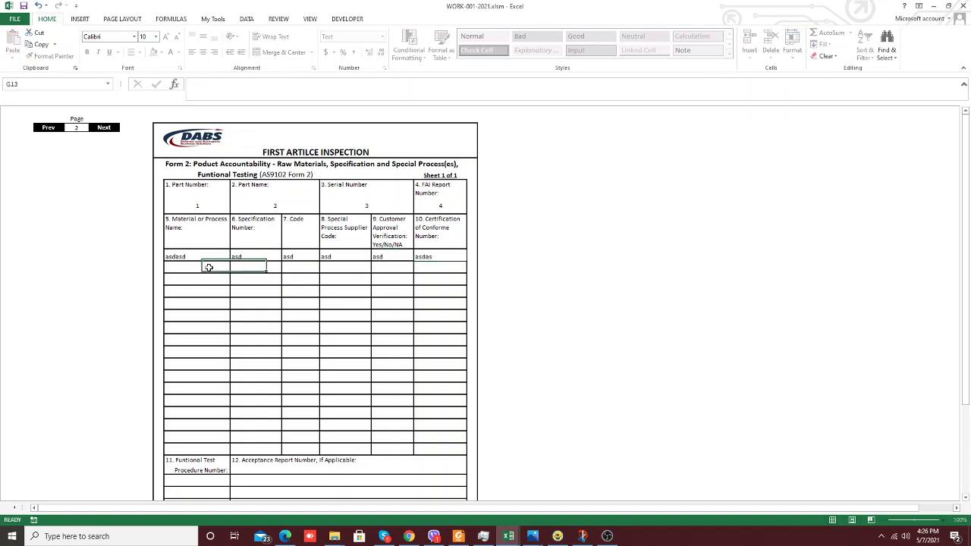
{"action": "type", "text": "asdasd"}
Fill the second material row's cells with sample text.
{"action": "left_click", "coordinate": [260, 267]}
{"action": "type", "text": "asdasd"}
{"action": "left_click", "coordinate": [339, 266]}
{"action": "type", "text": "asda"}
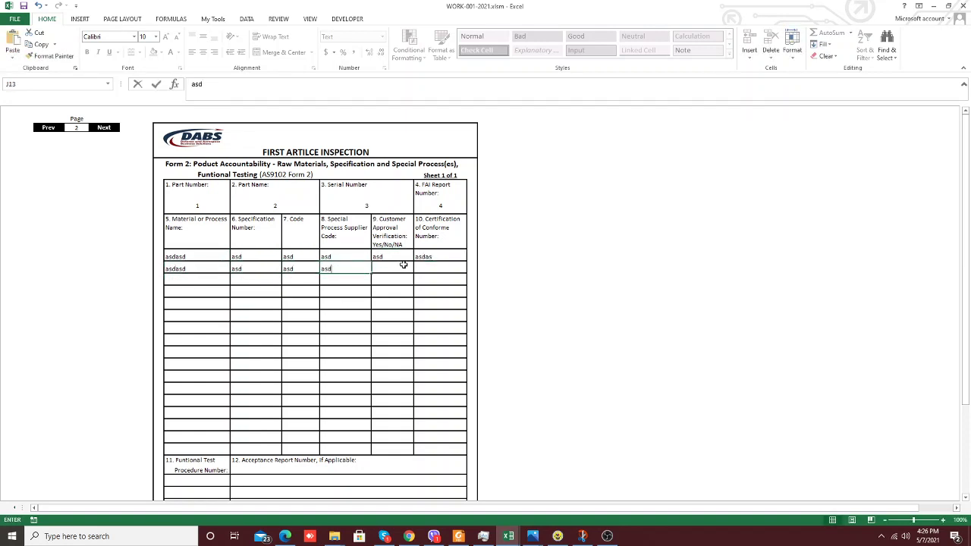
{"action": "left_click", "coordinate": [403, 267]}
{"action": "type", "text": "asdasd"}
{"action": "left_click", "coordinate": [431, 268]}
{"action": "type", "text": "asdas"}
Fill the third material row through Customer Approval with sample text.
{"action": "left_click", "coordinate": [195, 280]}
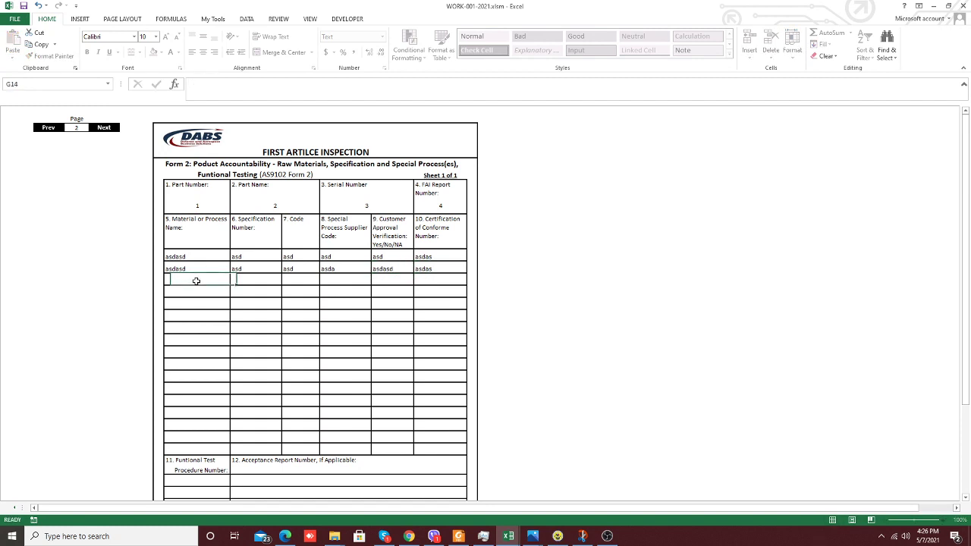
{"action": "type", "text": "asdasd"}
{"action": "left_click", "coordinate": [262, 280]}
{"action": "type", "text": "asdasd"}
{"action": "left_click", "coordinate": [317, 280]}
{"action": "type", "text": "asd"}
{"action": "left_click", "coordinate": [336, 279]}
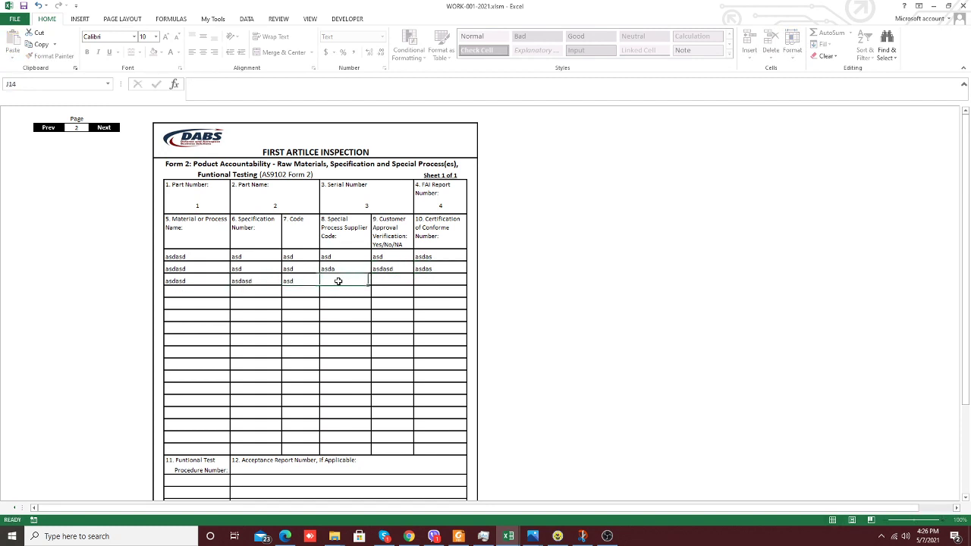
{"action": "type", "text": "f"}
{"action": "left_click", "coordinate": [388, 279]}
{"action": "type", "text": "asdasd"}
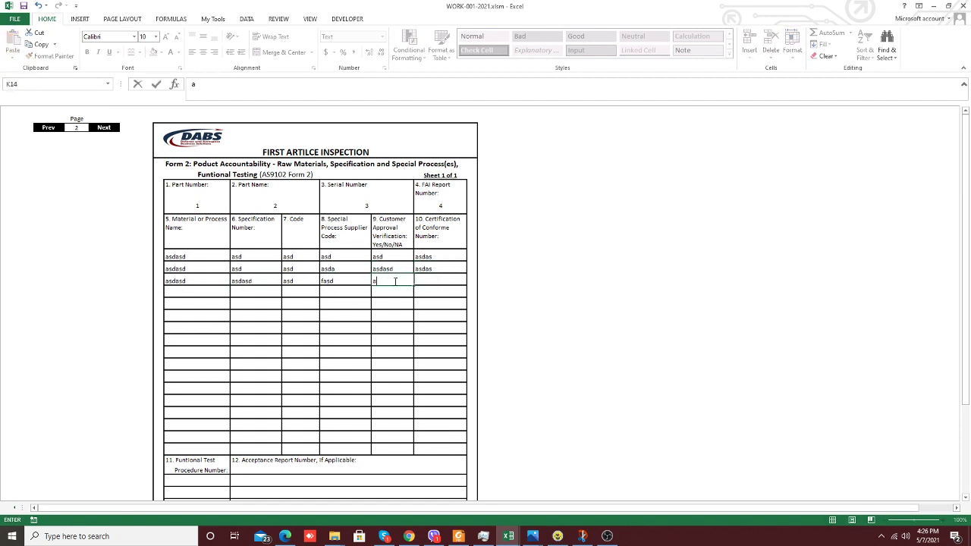
{"action": "key", "text": "Tab"}
Finish Form 2's last cell, then enter characteristic 1 values as12, 2, 3, 4, 1 on Form 3.
{"action": "type", "text": "asdas"}
{"action": "left_click", "coordinate": [104, 129]}
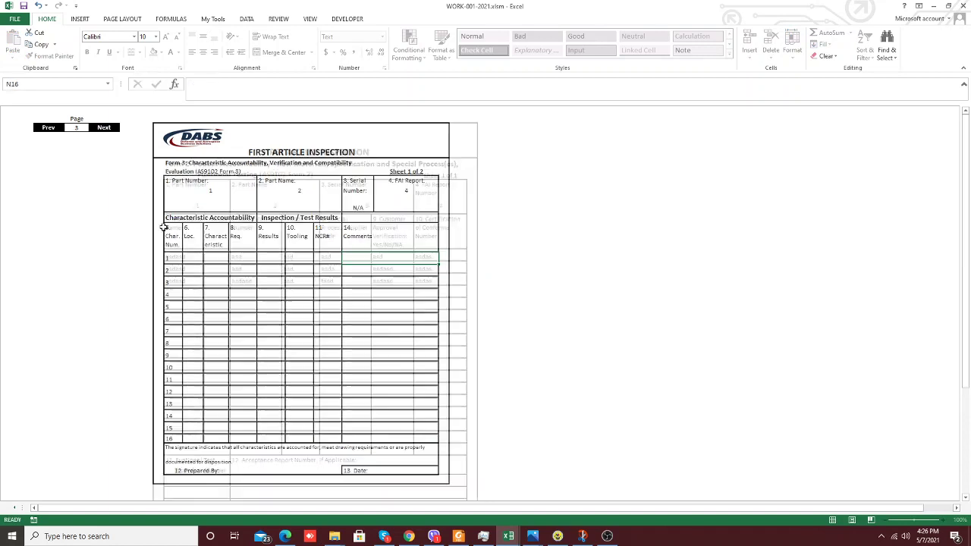
{"action": "left_click", "coordinate": [193, 257]}
{"action": "type", "text": "as1"}
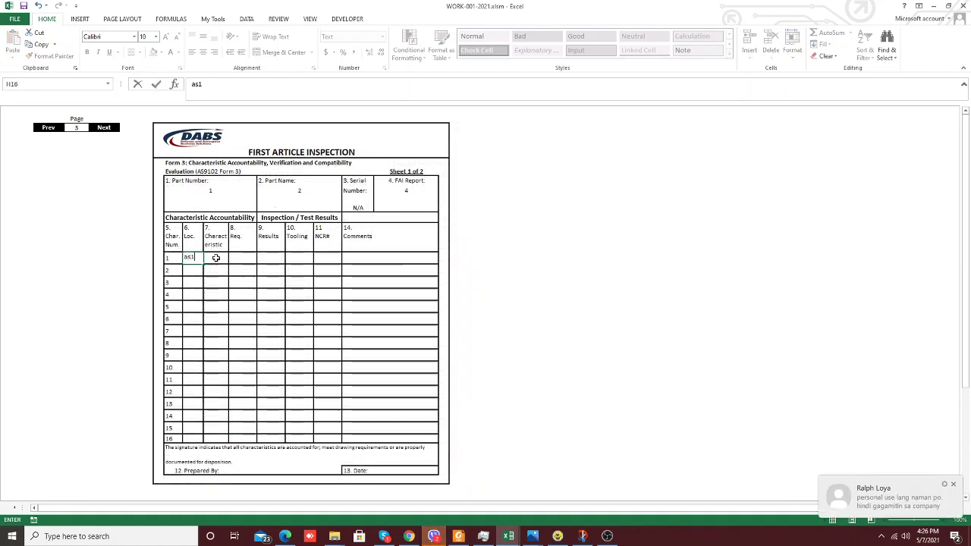
{"action": "type", "text": "2"}
{"action": "left_click", "coordinate": [241, 258]}
{"action": "type", "text": "3"}
{"action": "left_click", "coordinate": [265, 258]}
{"action": "type", "text": "4"}
{"action": "left_click", "coordinate": [298, 259]}
{"action": "type", "text": "2"}
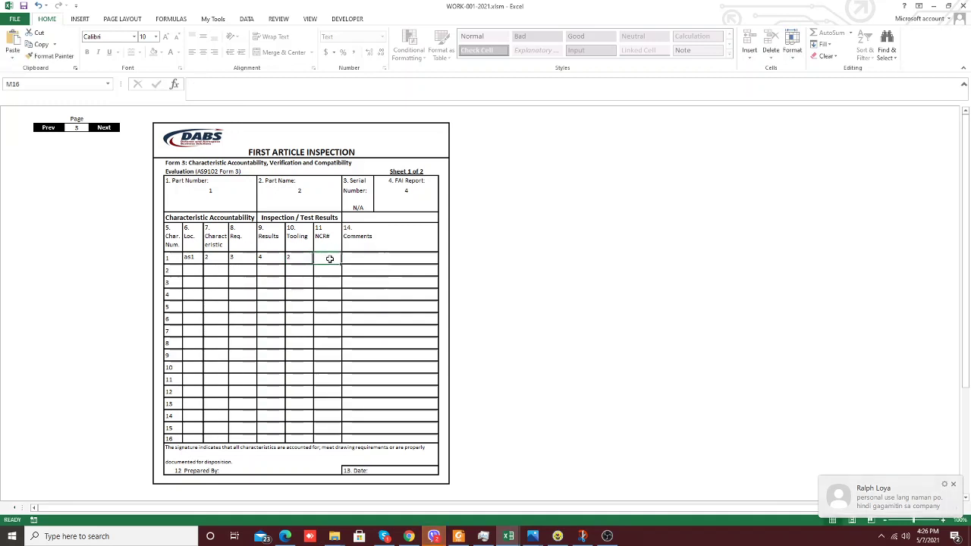
{"action": "left_click", "coordinate": [324, 258]}
{"action": "type", "text": "1"}
Enter characteristic 2's values 2, 3, 4, 2, 4, 2 across its cells.
{"action": "left_click", "coordinate": [184, 271]}
{"action": "type", "text": "2"}
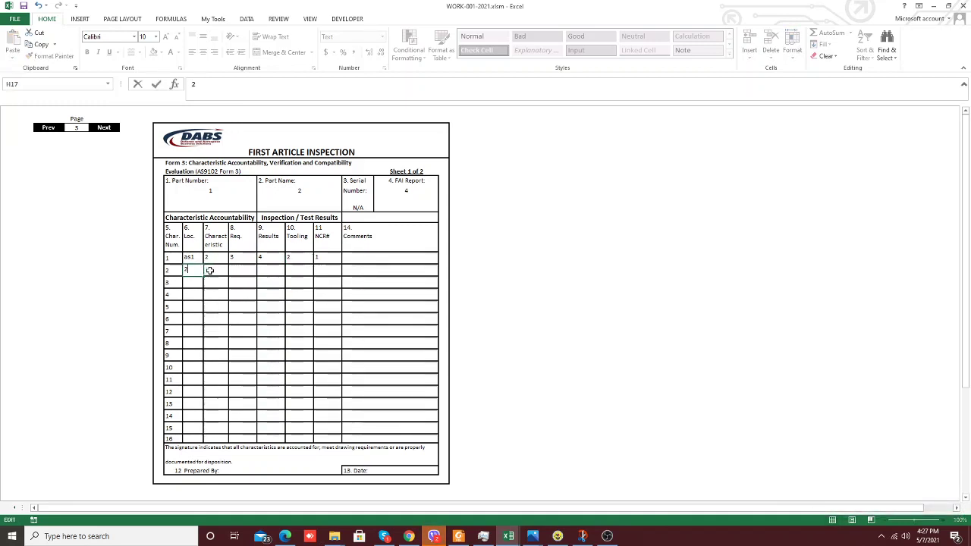
{"action": "left_click", "coordinate": [216, 271]}
{"action": "type", "text": "3"}
{"action": "left_click", "coordinate": [273, 271]}
{"action": "type", "text": "4"}
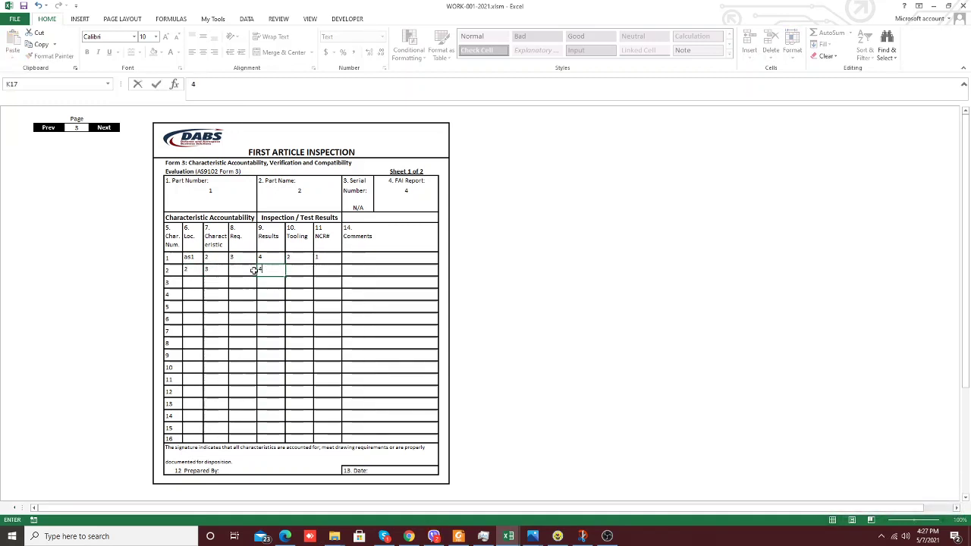
{"action": "left_click", "coordinate": [253, 269]}
{"action": "type", "text": "2"}
{"action": "left_click", "coordinate": [297, 270]}
{"action": "type", "text": "4"}
{"action": "left_click", "coordinate": [328, 270]}
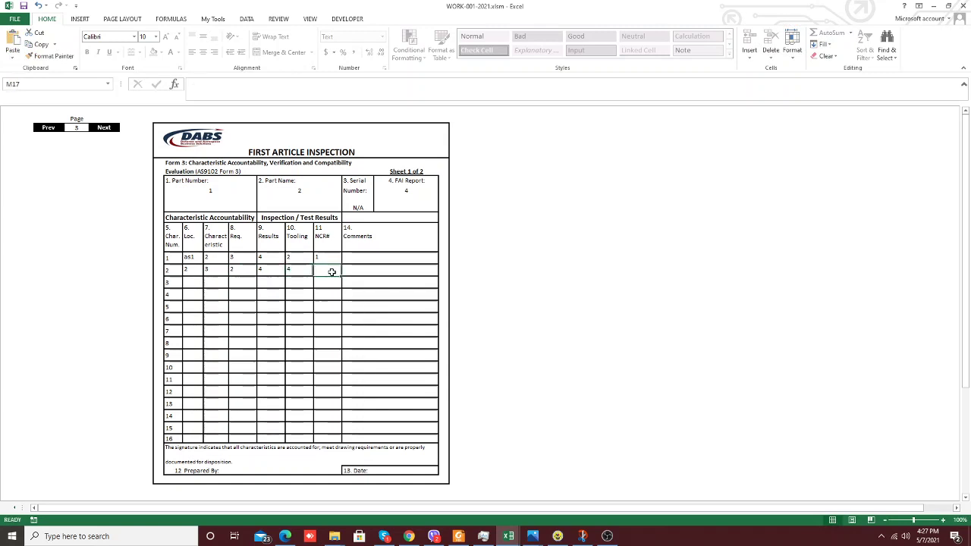
{"action": "type", "text": "2"}
{"action": "left_click", "coordinate": [266, 293]}
On Form 3's second sheet, enter characteristic 17 values 1, 2, 3, 4, 2.
{"action": "left_click", "coordinate": [104, 127]}
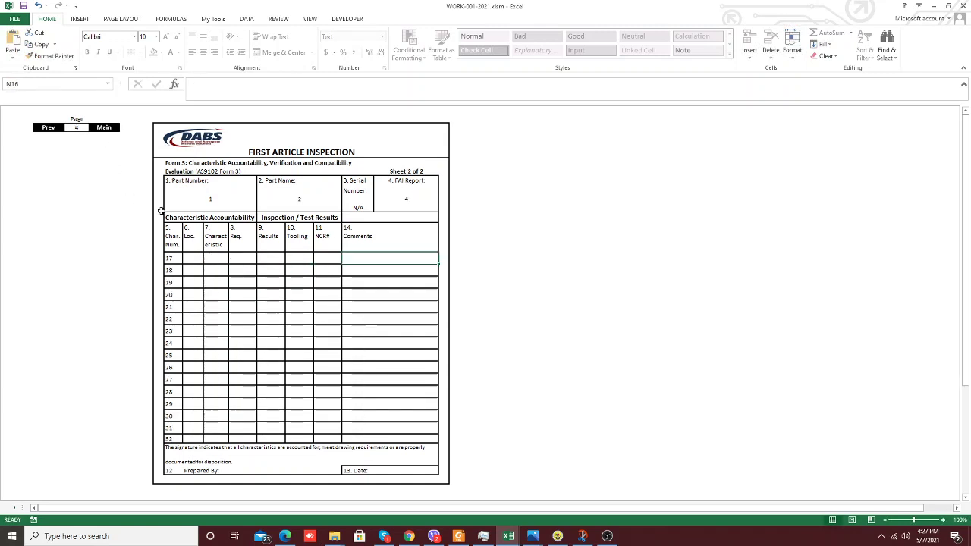
{"action": "left_click", "coordinate": [194, 261]}
{"action": "type", "text": "1"}
{"action": "left_click", "coordinate": [221, 261]}
{"action": "type", "text": "2"}
{"action": "left_click", "coordinate": [240, 261]}
{"action": "type", "text": "3"}
{"action": "left_click", "coordinate": [267, 261]}
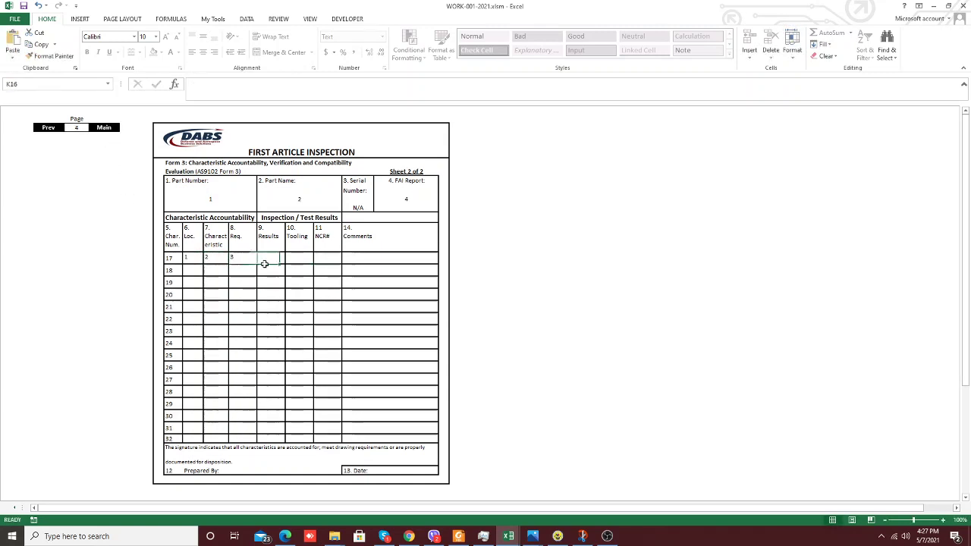
{"action": "type", "text": "4"}
{"action": "left_click", "coordinate": [300, 260]}
{"action": "type", "text": "2"}
{"action": "type", "text": "1"}
Enter 2 in characteristic 18's row and return to the main Form 1 page.
{"action": "left_click", "coordinate": [327, 272]}
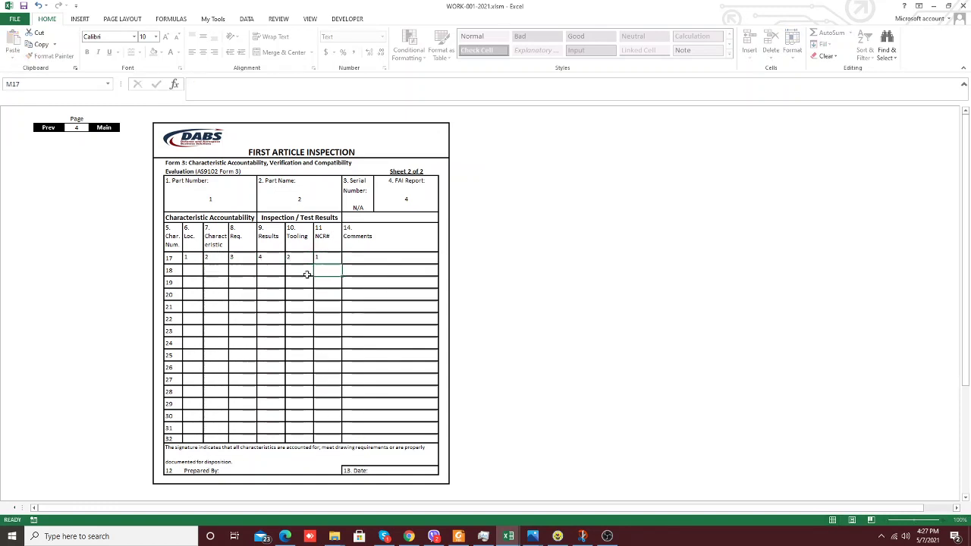
{"action": "type", "text": "2"}
{"action": "left_click", "coordinate": [193, 272]}
{"action": "type", "text": "2"}
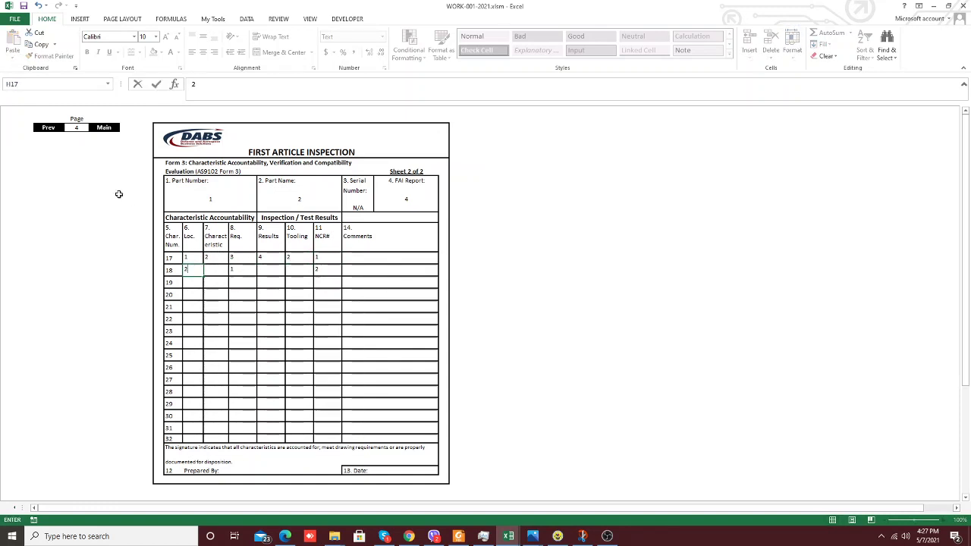
{"action": "left_click", "coordinate": [104, 129]}
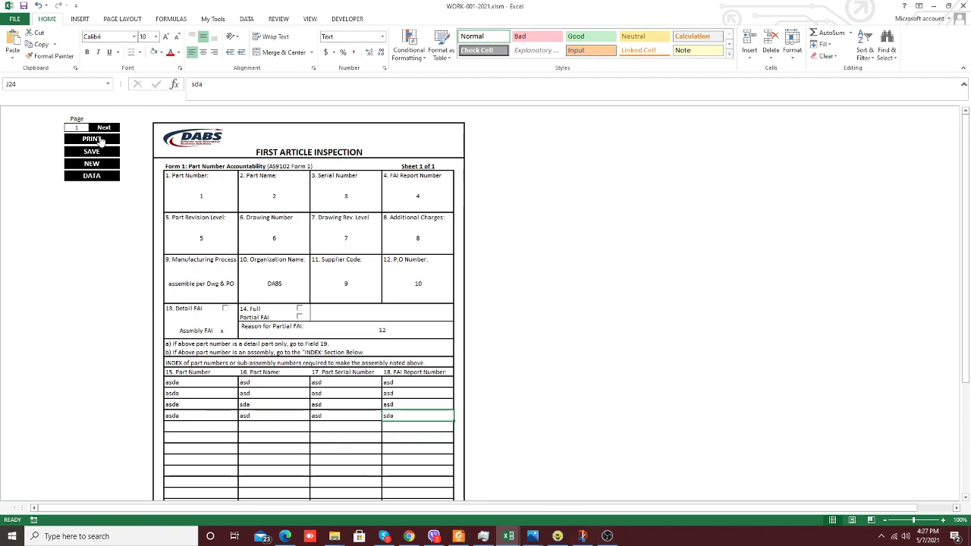
Print the form to the Downloads\PROJECT101 folder and dismiss the saved-path message.
{"action": "left_click", "coordinate": [99, 140]}
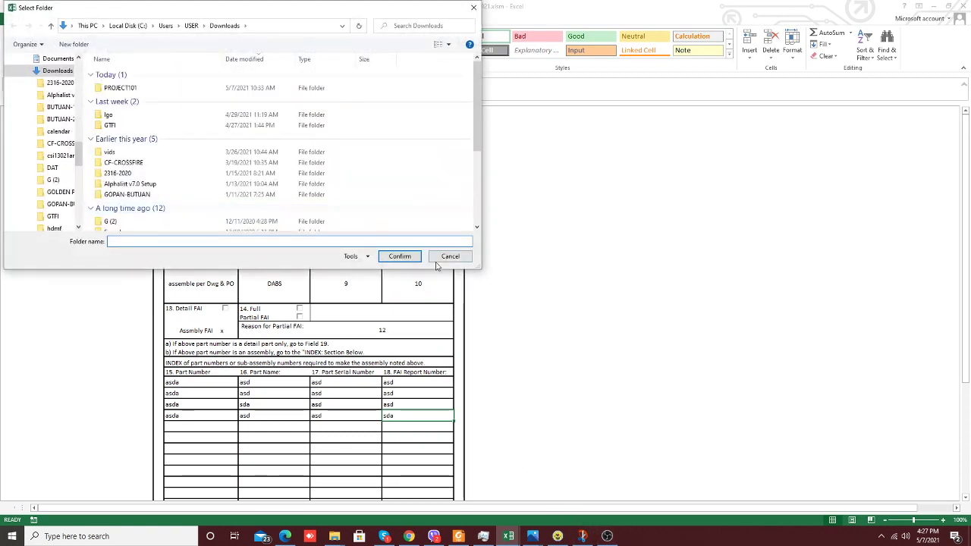
{"action": "left_click", "coordinate": [188, 91]}
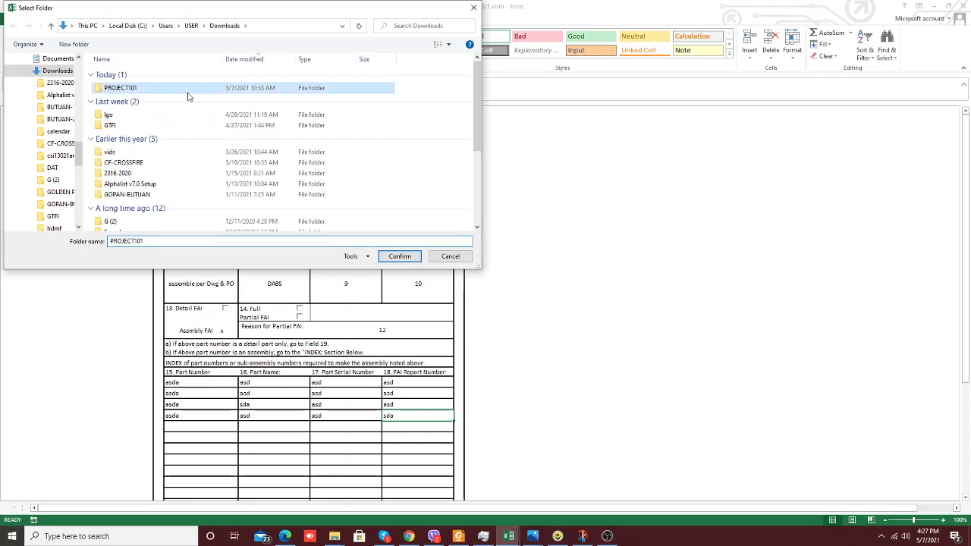
{"action": "left_click", "coordinate": [398, 258]}
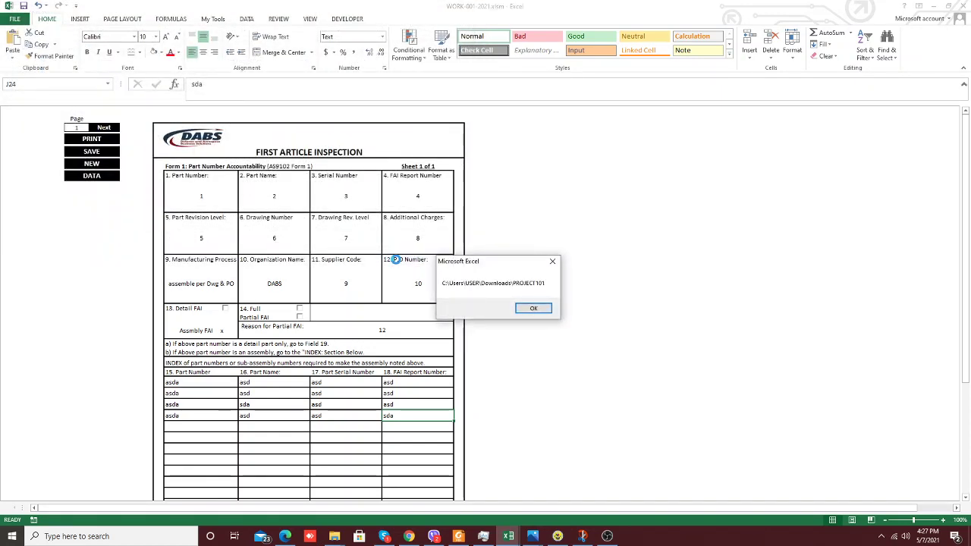
{"action": "mouse_move", "coordinate": [333, 537]}
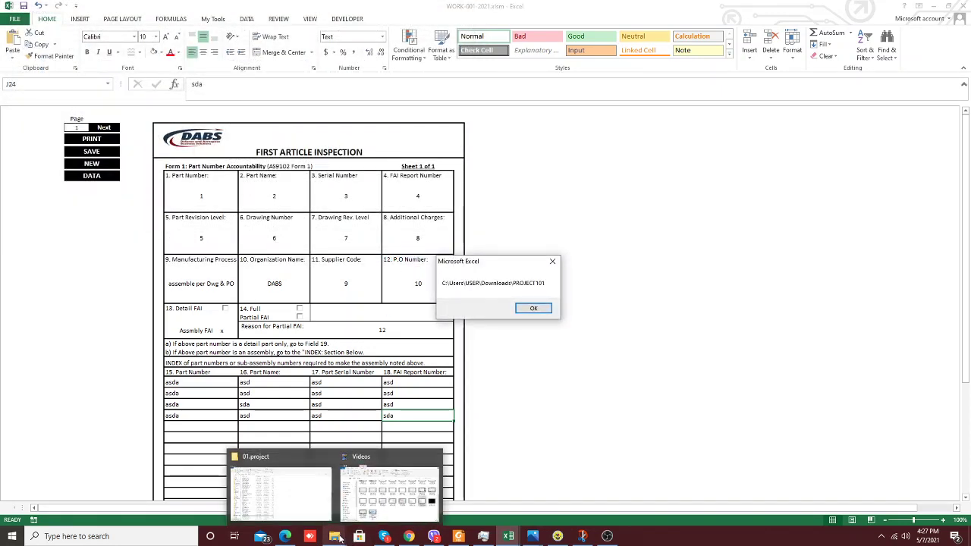
{"action": "left_click", "coordinate": [533, 308]}
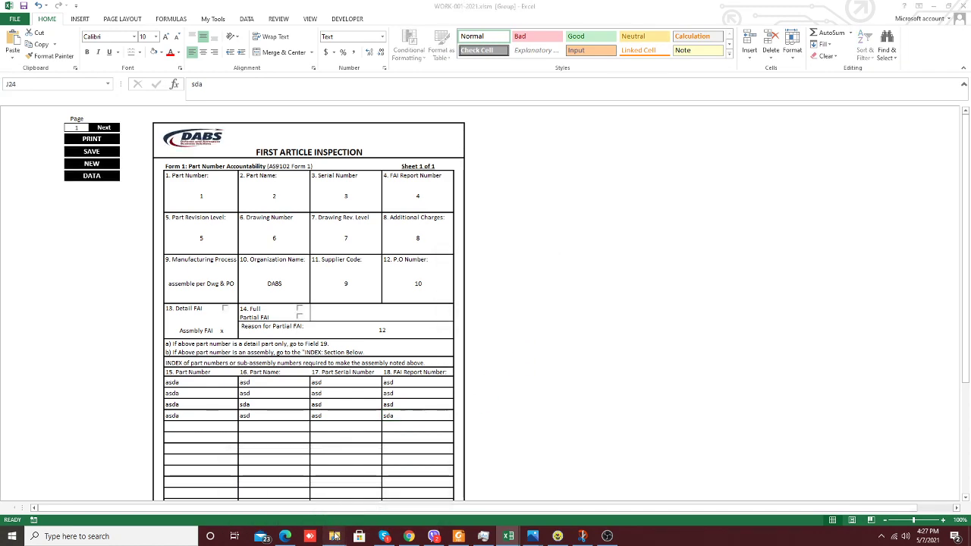
Open Downloads > PROJECT101 in File Explorer and attempt to delete 4.pdf.
{"action": "left_click", "coordinate": [312, 497]}
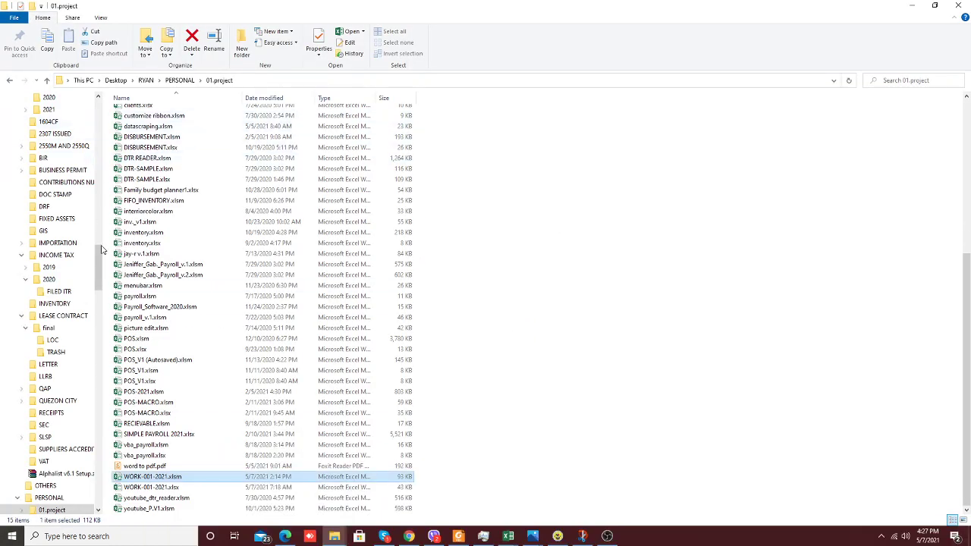
{"action": "scroll", "coordinate": [88, 133], "scroll_direction": "up", "scroll_amount": 5}
{"action": "left_click", "coordinate": [53, 125]}
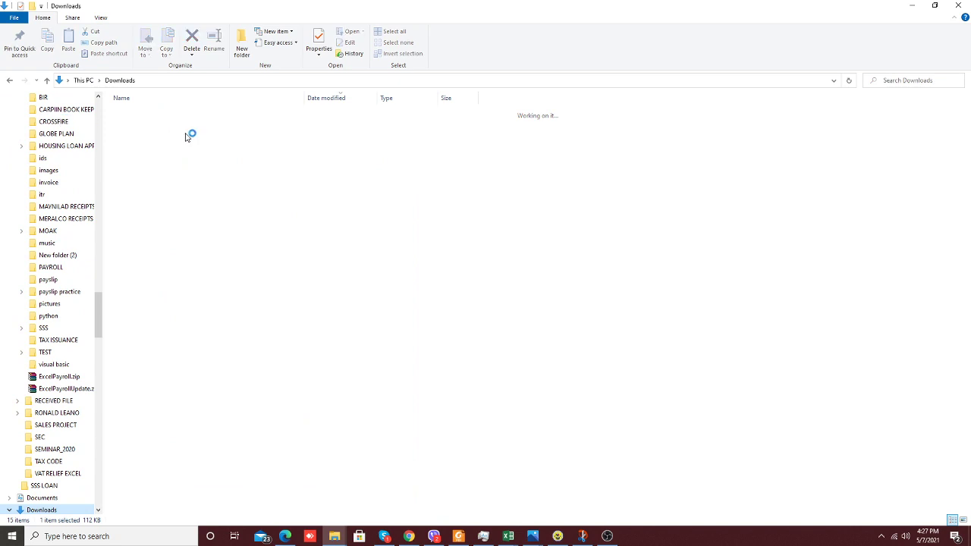
{"action": "double_click", "coordinate": [196, 277]}
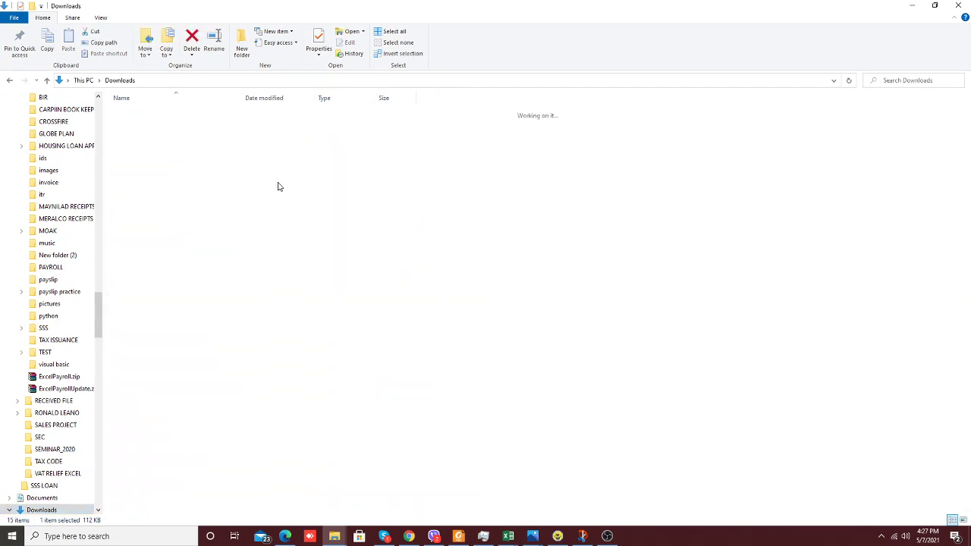
{"action": "left_click_drag", "start_coordinate": [310, 174], "coordinate": [118, 116]}
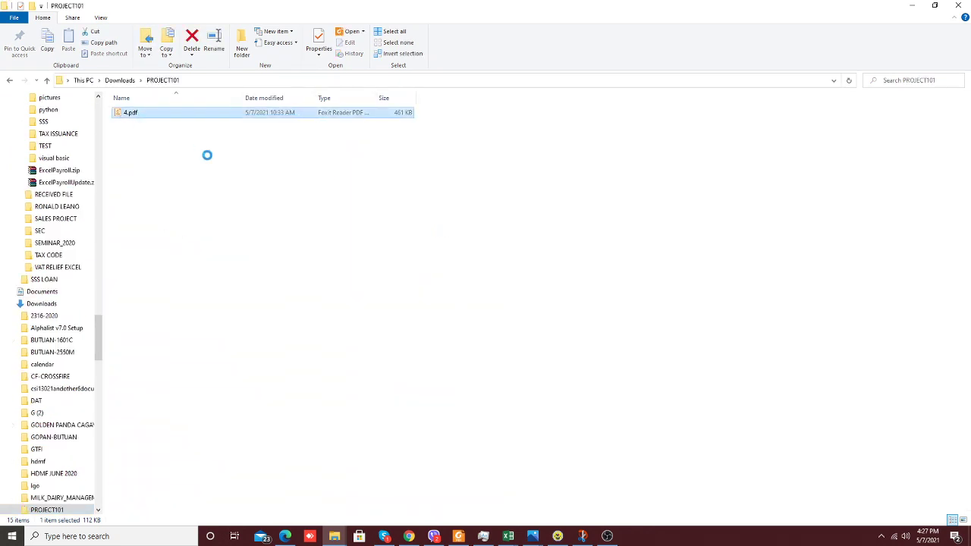
{"action": "right_click", "coordinate": [119, 113]}
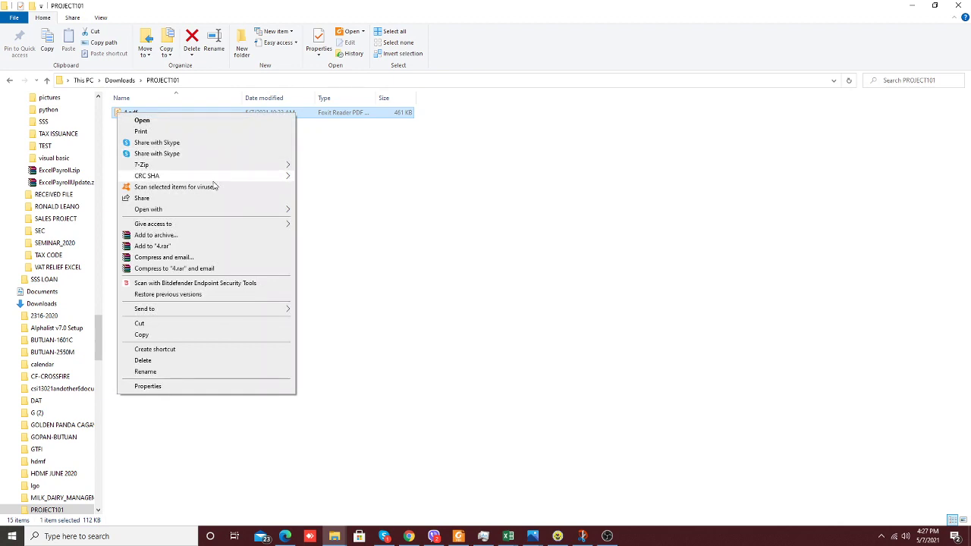
{"action": "left_click", "coordinate": [173, 363]}
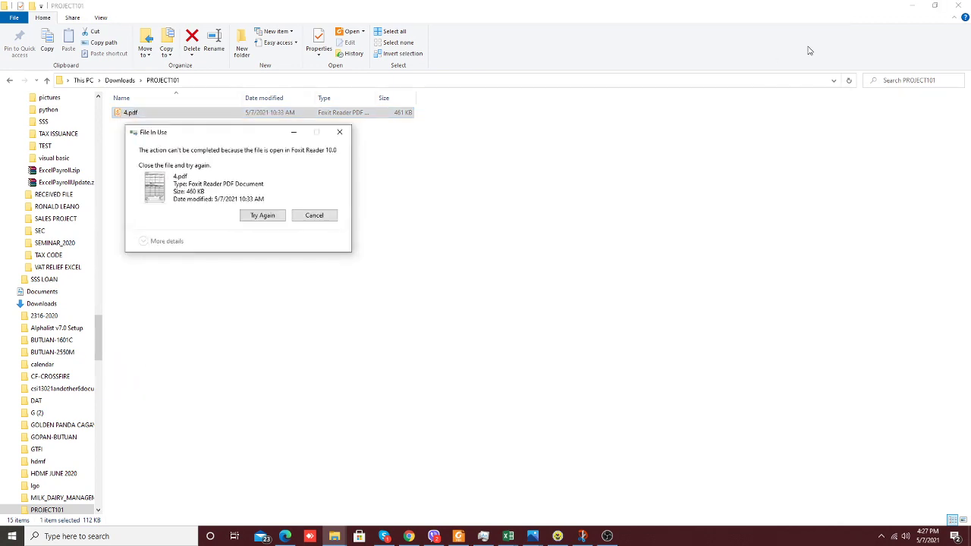
Close 4.pdf in Foxit Reader and minimize Foxit to return to Explorer.
{"action": "left_click", "coordinate": [459, 537]}
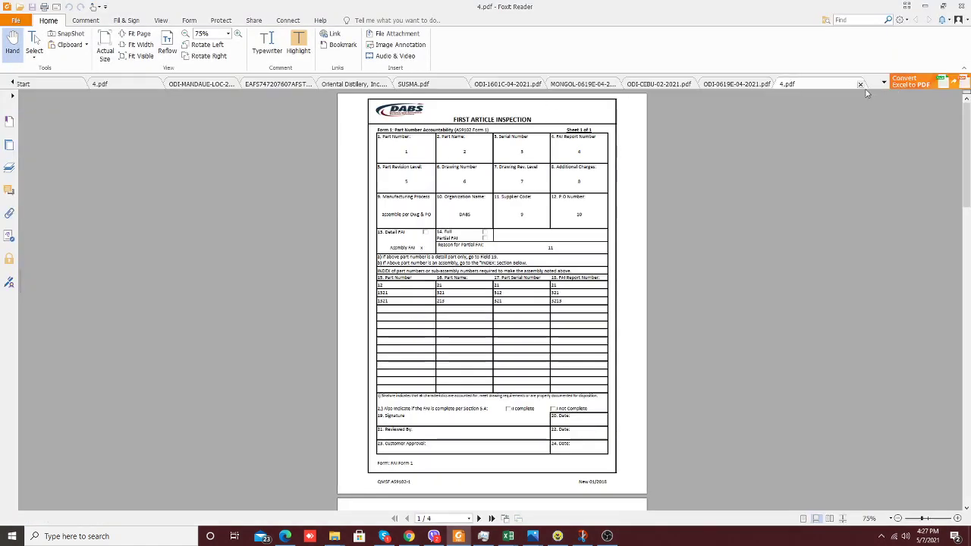
{"action": "left_click", "coordinate": [861, 84]}
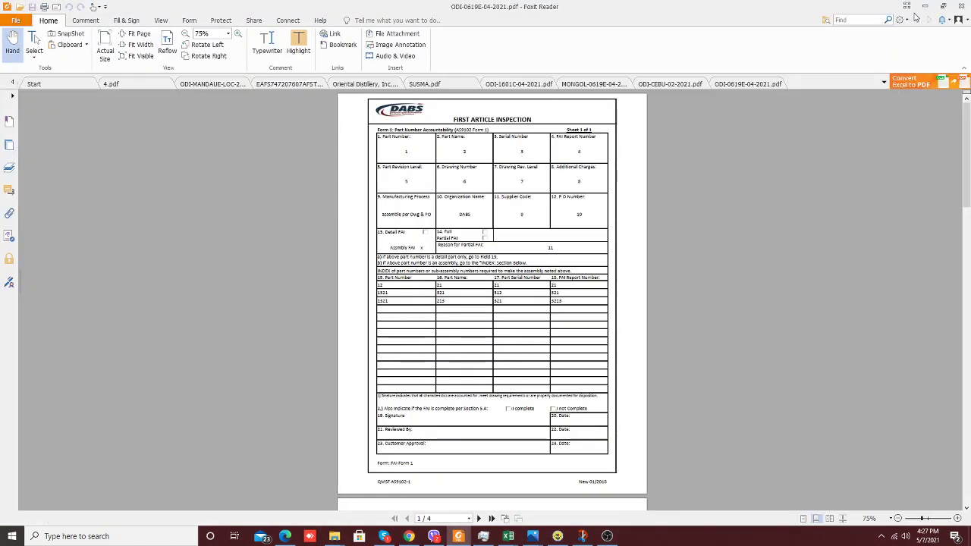
{"action": "left_click", "coordinate": [925, 6]}
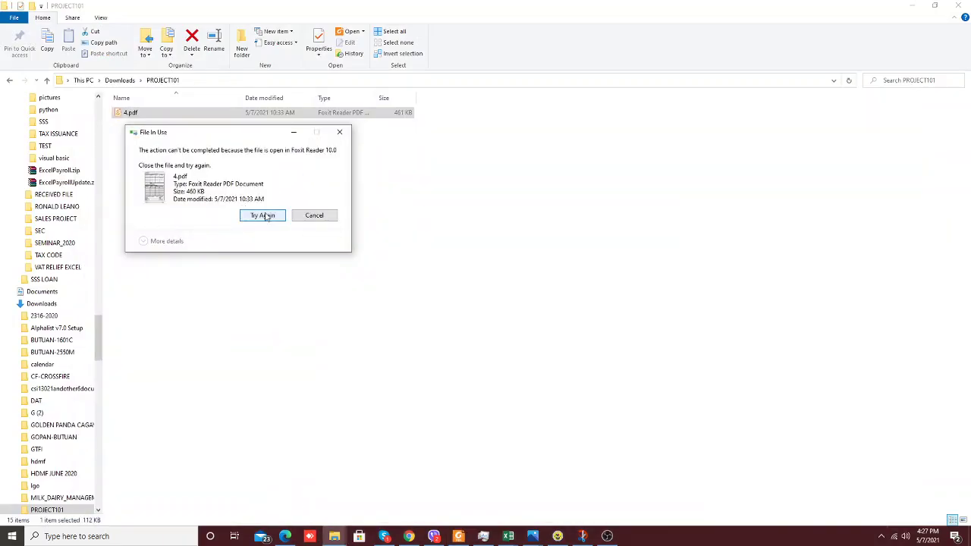
Retry deleting 4.pdf twice, dismiss the File In Use warning, and switch back to Foxit.
{"action": "left_click", "coordinate": [265, 217]}
{"action": "left_click", "coordinate": [266, 216]}
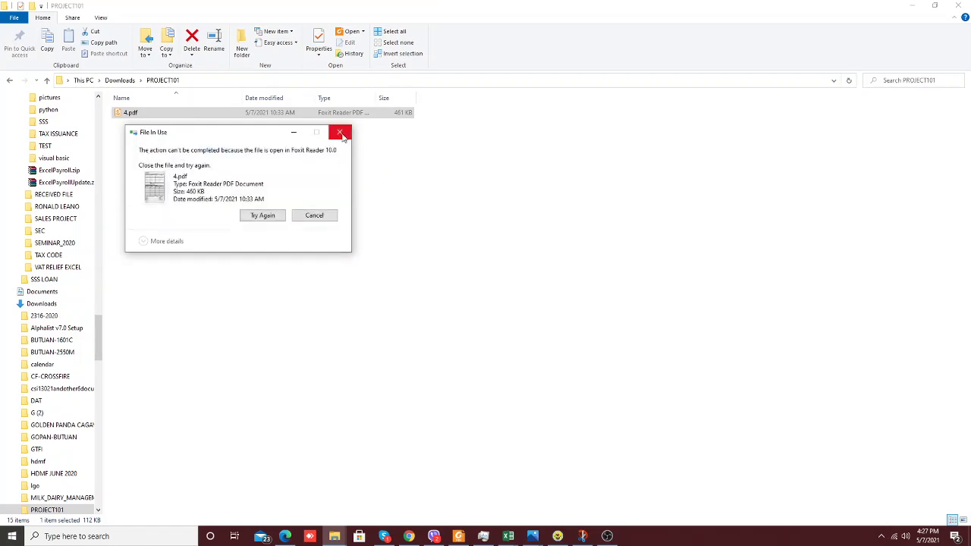
{"action": "key", "text": "Escape"}
{"action": "key", "text": "alt+Tab"}
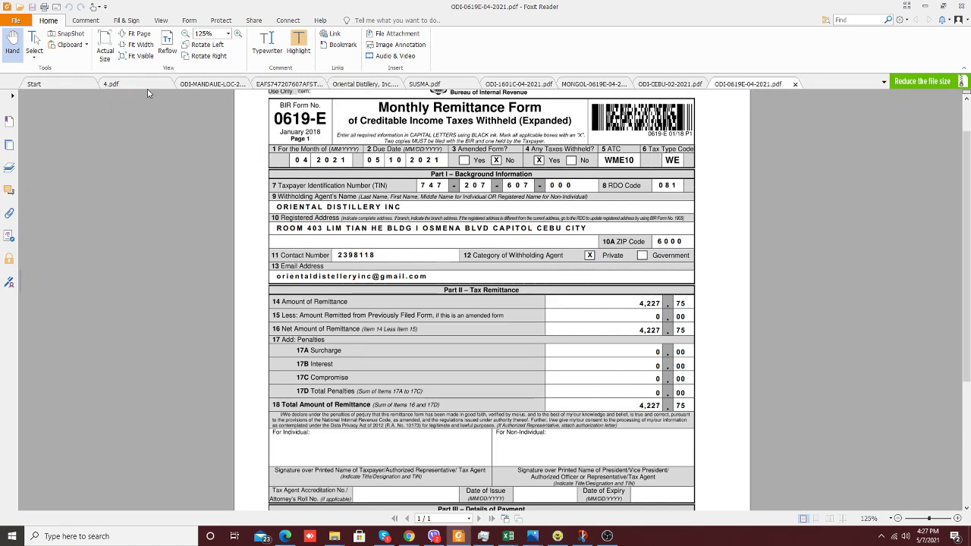
Close 4.pdf in Foxit, delete it from the PROJECT101 folder, and minimize Explorer.
{"action": "left_click", "coordinate": [147, 86]}
{"action": "left_click", "coordinate": [168, 84]}
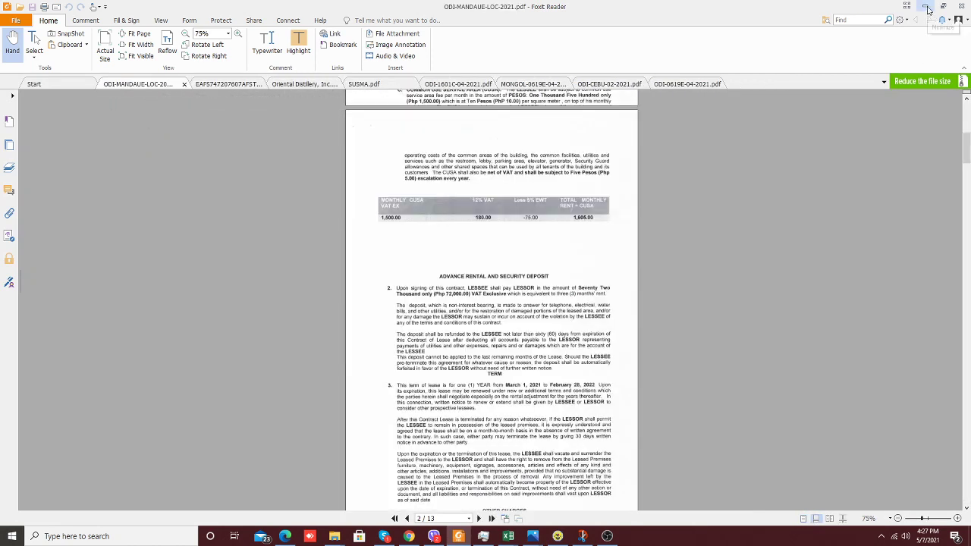
{"action": "key", "text": "alt+Tab"}
{"action": "right_click", "coordinate": [175, 111]}
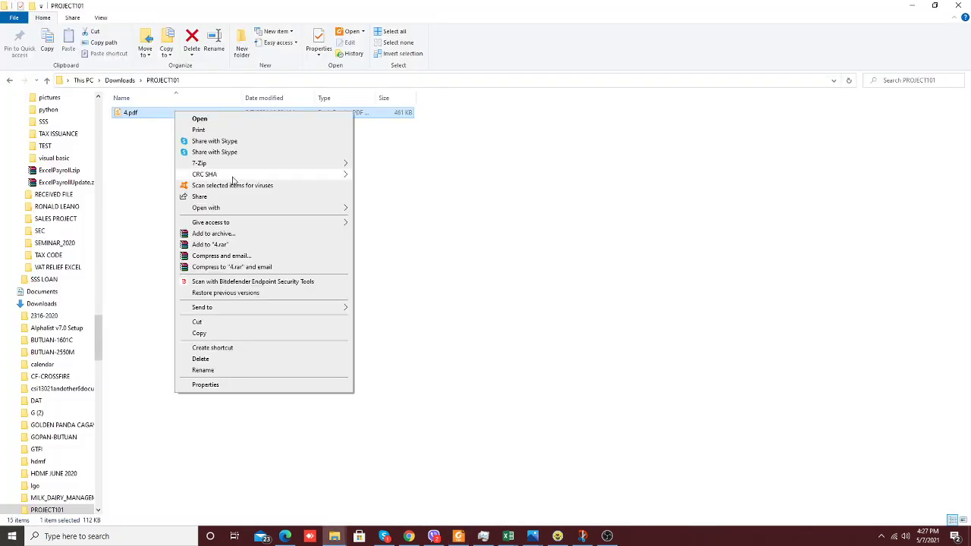
{"action": "left_click", "coordinate": [242, 358]}
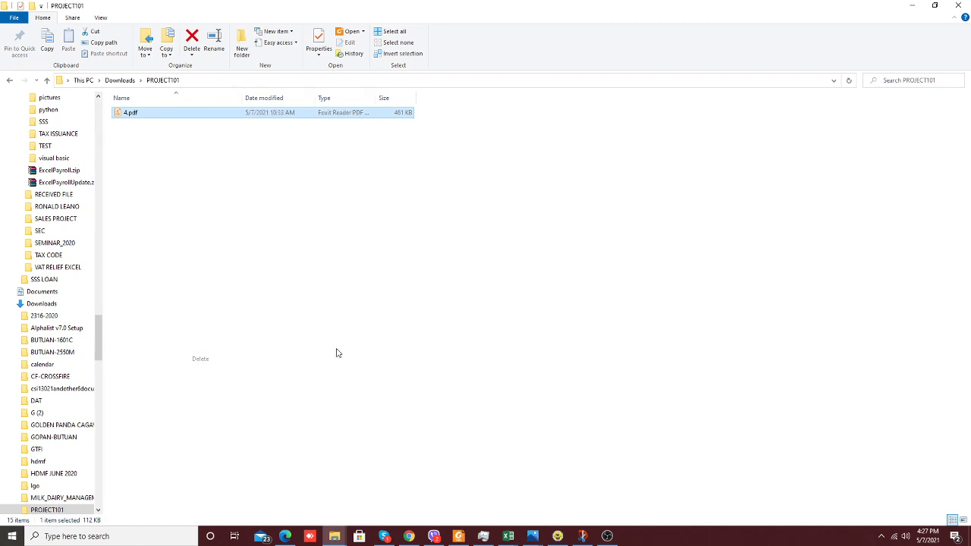
{"action": "left_click", "coordinate": [909, 9]}
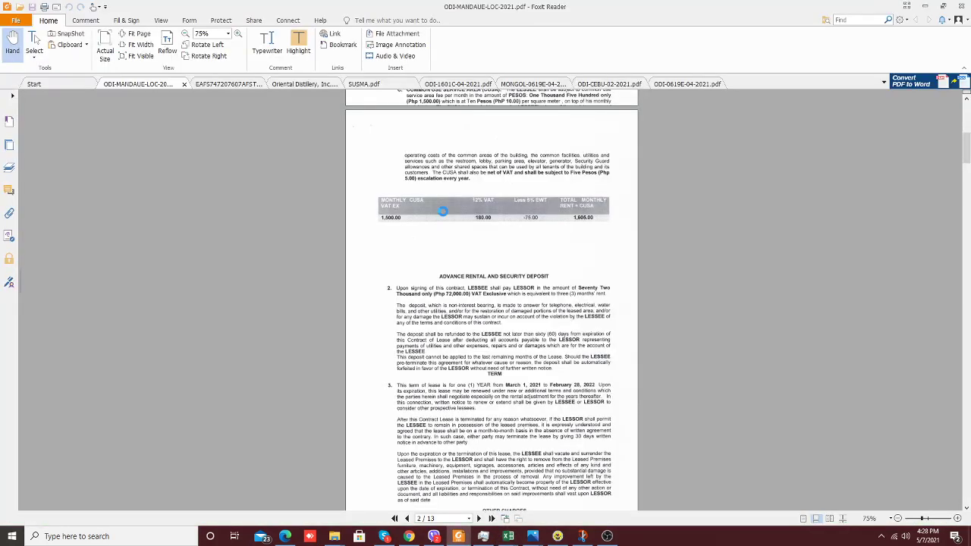
Review the four pages of 4.pdf, then store the record with SAVE, blanking Form 1.
{"action": "scroll", "coordinate": [709, 215], "scroll_direction": "down", "scroll_amount": 5}
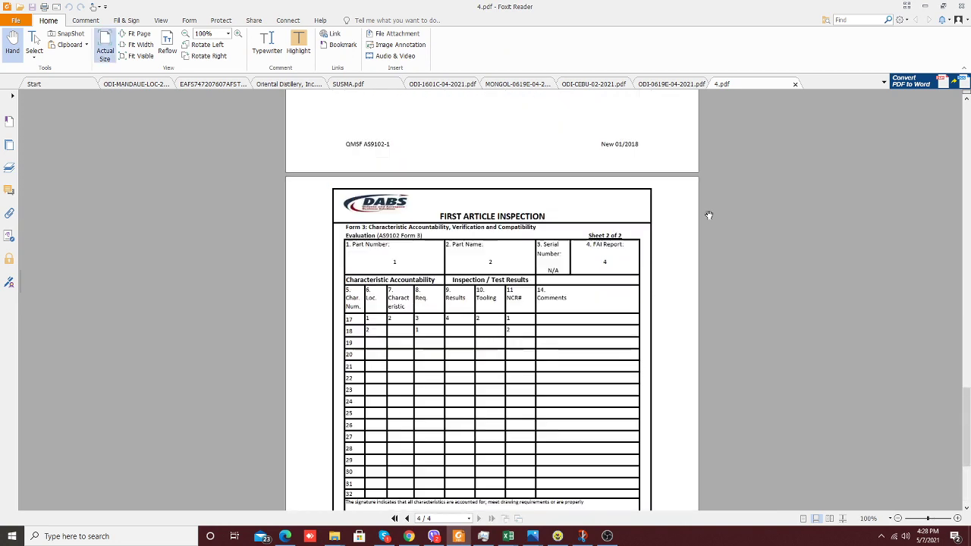
{"action": "scroll", "coordinate": [762, 292], "scroll_direction": "up", "scroll_amount": 5}
{"action": "scroll", "coordinate": [578, 212], "scroll_direction": "up", "scroll_amount": 10}
{"action": "scroll", "coordinate": [570, 245], "scroll_direction": "up", "scroll_amount": 10}
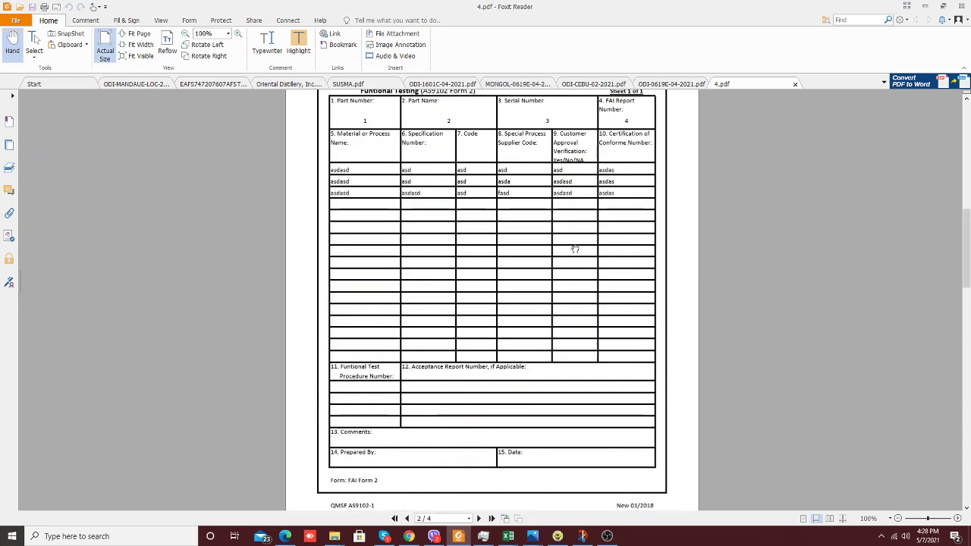
{"action": "scroll", "coordinate": [572, 248], "scroll_direction": "up", "scroll_amount": 10}
{"action": "scroll", "coordinate": [573, 249], "scroll_direction": "up", "scroll_amount": 2}
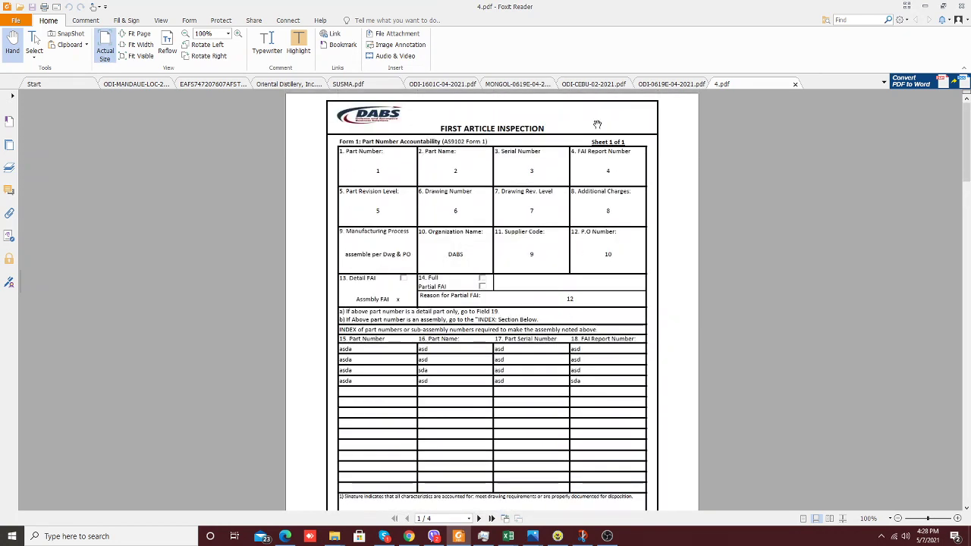
{"action": "left_click", "coordinate": [943, 7]}
{"action": "left_click", "coordinate": [91, 151]}
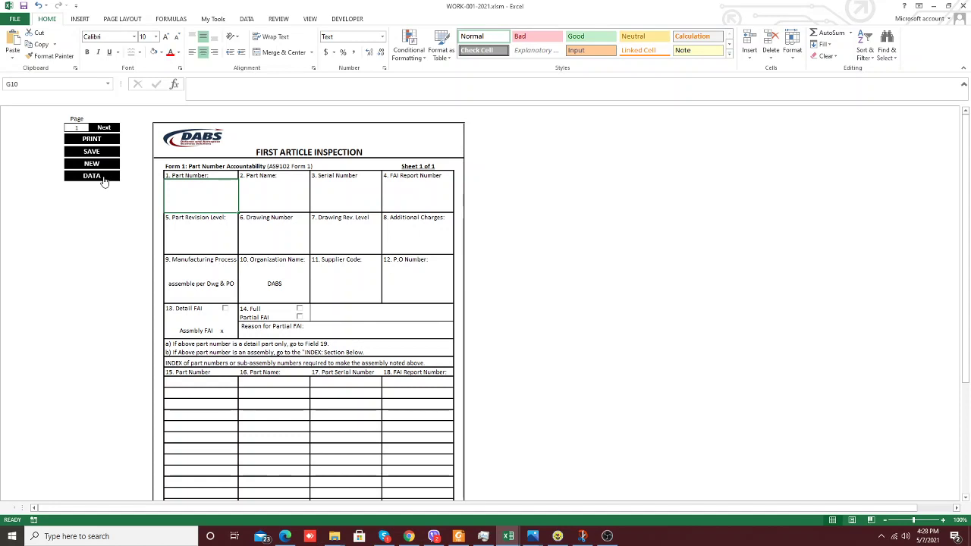
Load the saved record from the DATA sheet so Form 1 shows values 1–12 again.
{"action": "left_click", "coordinate": [104, 178]}
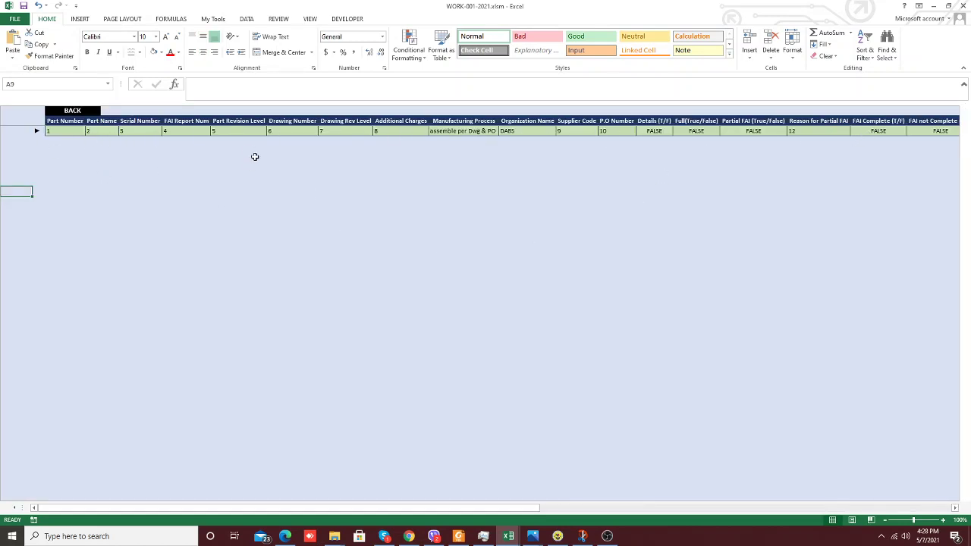
{"action": "left_click", "coordinate": [186, 212]}
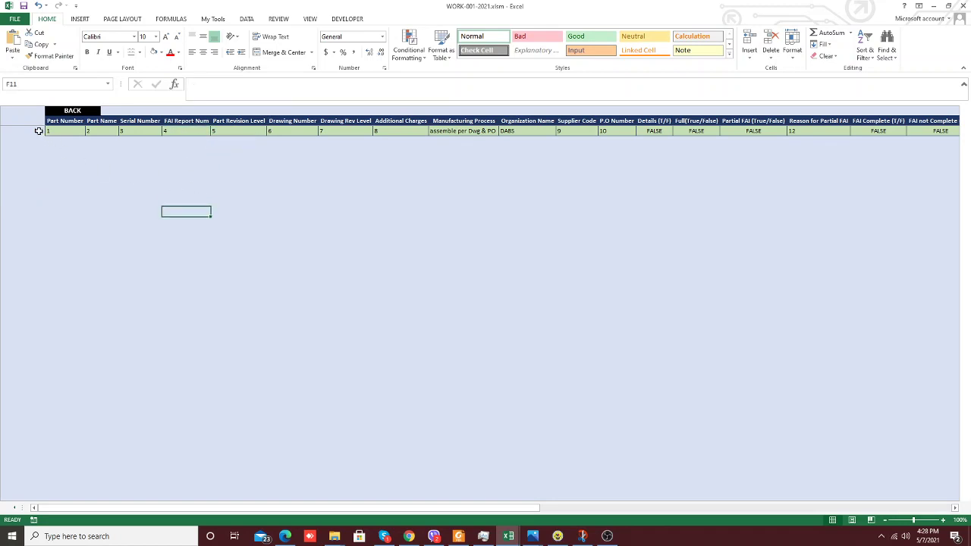
{"action": "left_click", "coordinate": [37, 132]}
{"action": "left_click", "coordinate": [210, 221]}
{"action": "scroll", "coordinate": [376, 310], "scroll_direction": "down", "scroll_amount": 5}
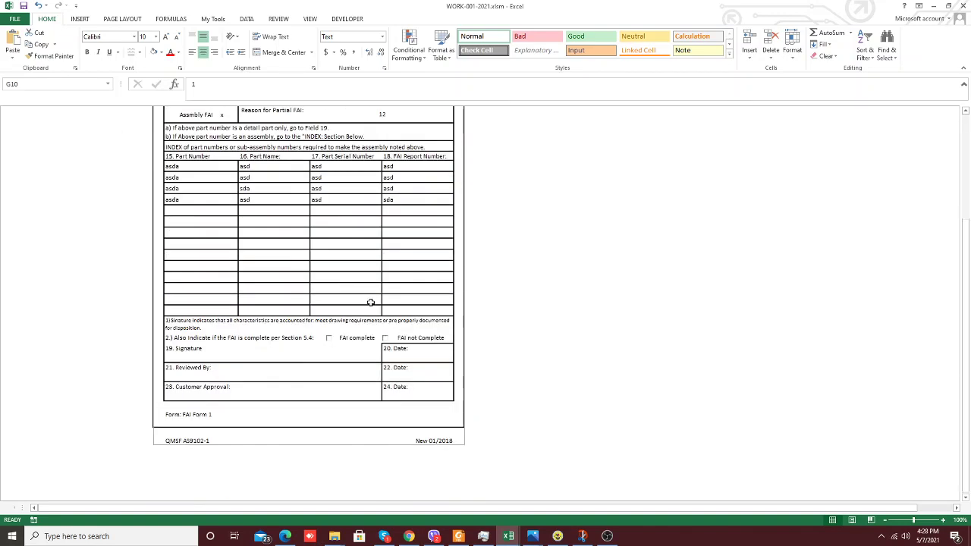
{"action": "scroll", "coordinate": [410, 276], "scroll_direction": "up", "scroll_amount": 1}
{"action": "scroll", "coordinate": [285, 352], "scroll_direction": "up", "scroll_amount": 2}
{"action": "scroll", "coordinate": [324, 310], "scroll_direction": "up", "scroll_amount": 2}
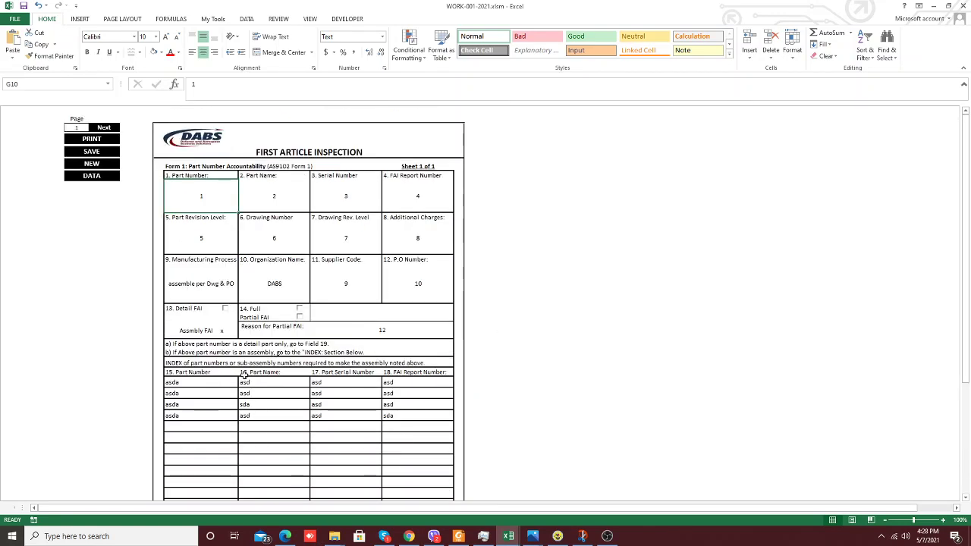
Clear Form 1 with NEW and check that the index rows, Part Number and Serial Number are empty.
{"action": "left_click", "coordinate": [94, 164]}
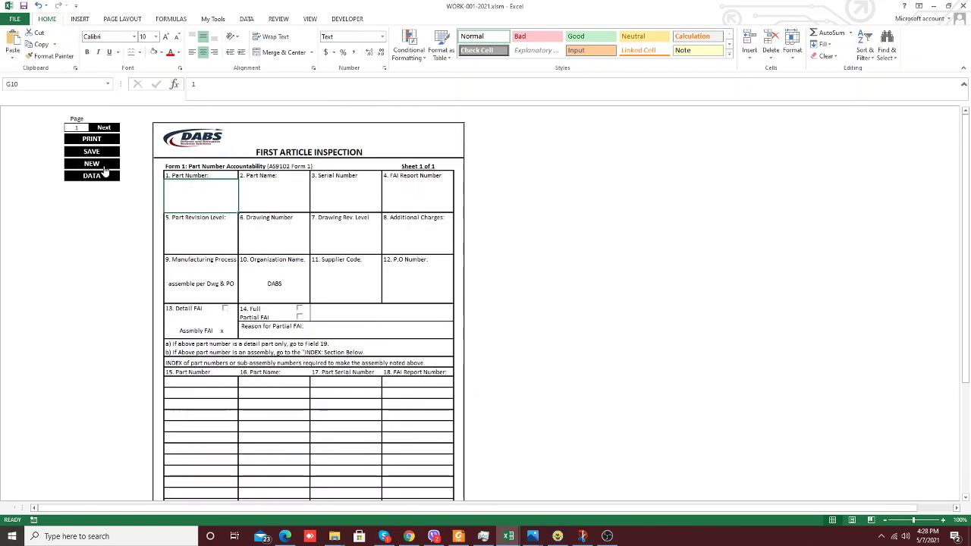
{"action": "left_click", "coordinate": [265, 403]}
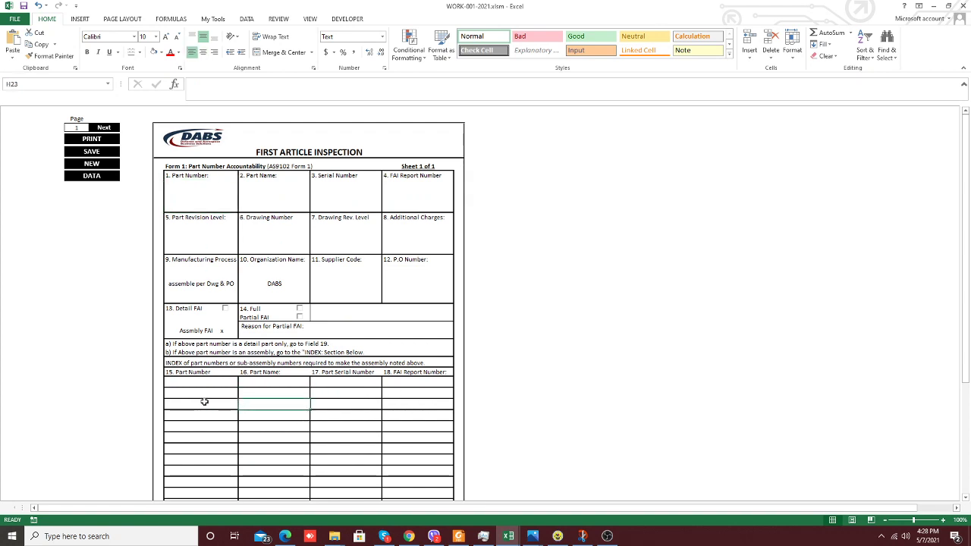
{"action": "left_click", "coordinate": [349, 198]}
{"action": "left_click", "coordinate": [214, 199]}
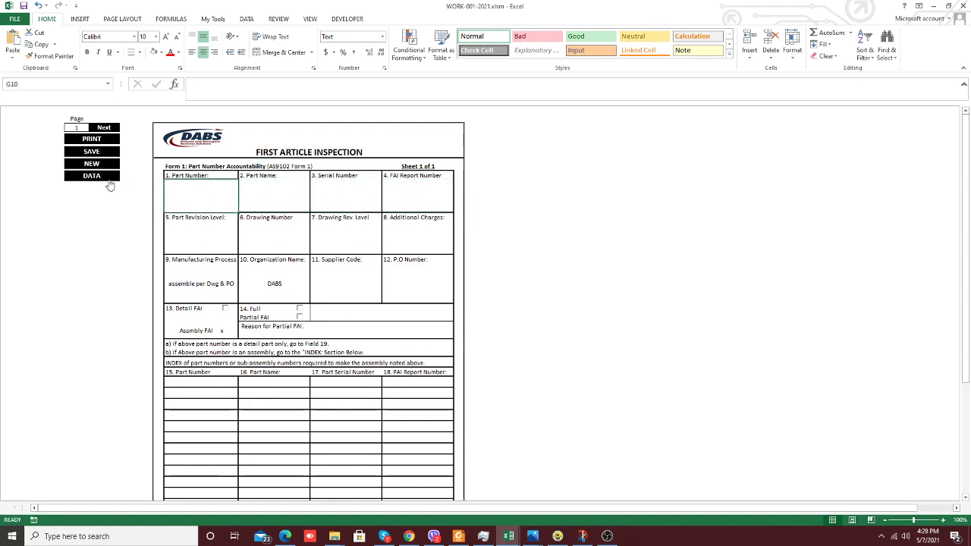
Reload the saved record row from the DATA sheet into Form 1.
{"action": "left_click", "coordinate": [109, 180]}
{"action": "left_click", "coordinate": [125, 133]}
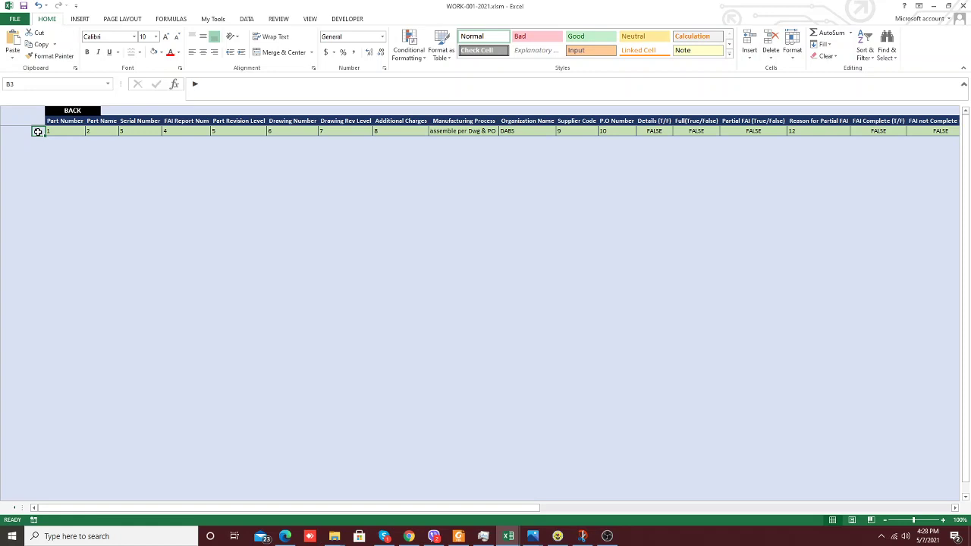
{"action": "double_click", "coordinate": [38, 131]}
{"action": "scroll", "coordinate": [341, 393], "scroll_direction": "down", "scroll_amount": 6}
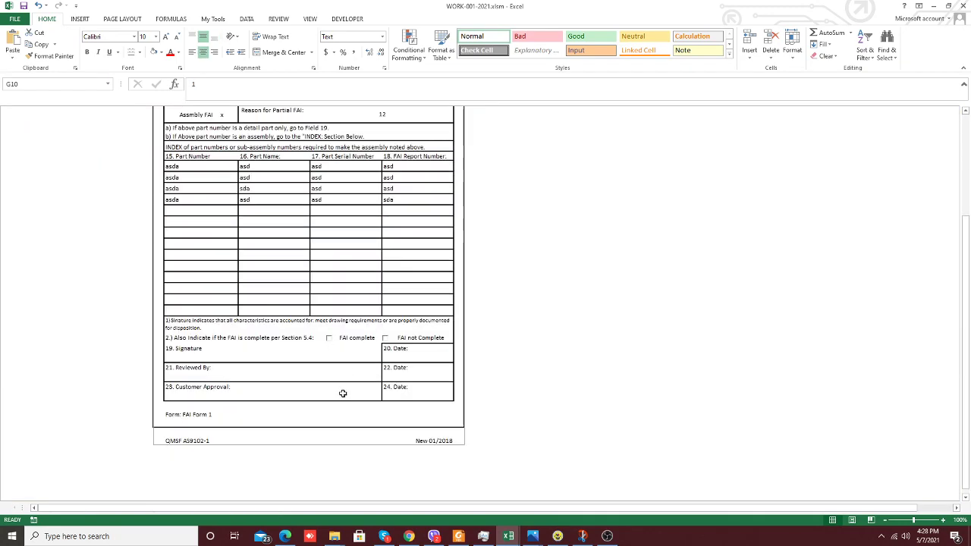
{"action": "scroll", "coordinate": [260, 281], "scroll_direction": "up", "scroll_amount": 5}
{"action": "scroll", "coordinate": [261, 282], "scroll_direction": "up", "scroll_amount": 2}
{"action": "left_click", "coordinate": [106, 128]}
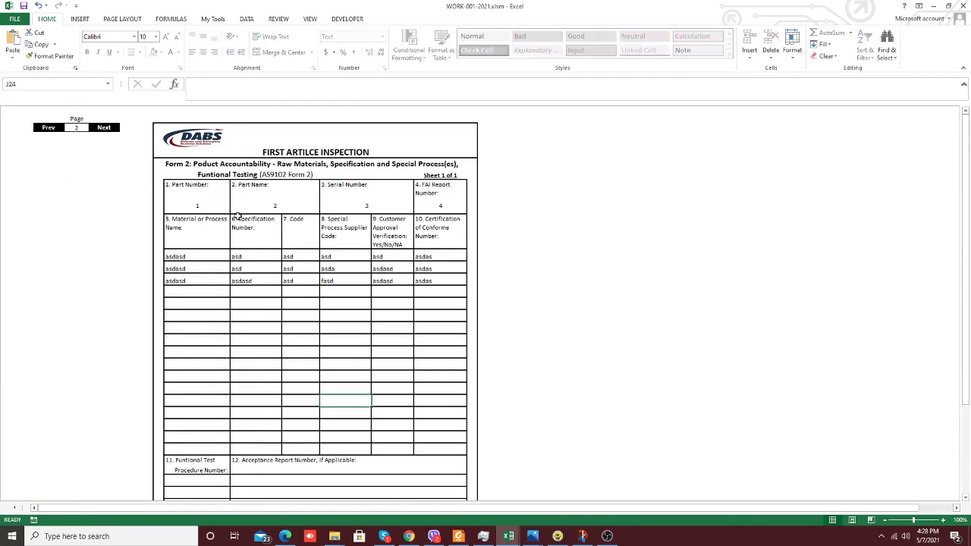
{"action": "left_click", "coordinate": [106, 128]}
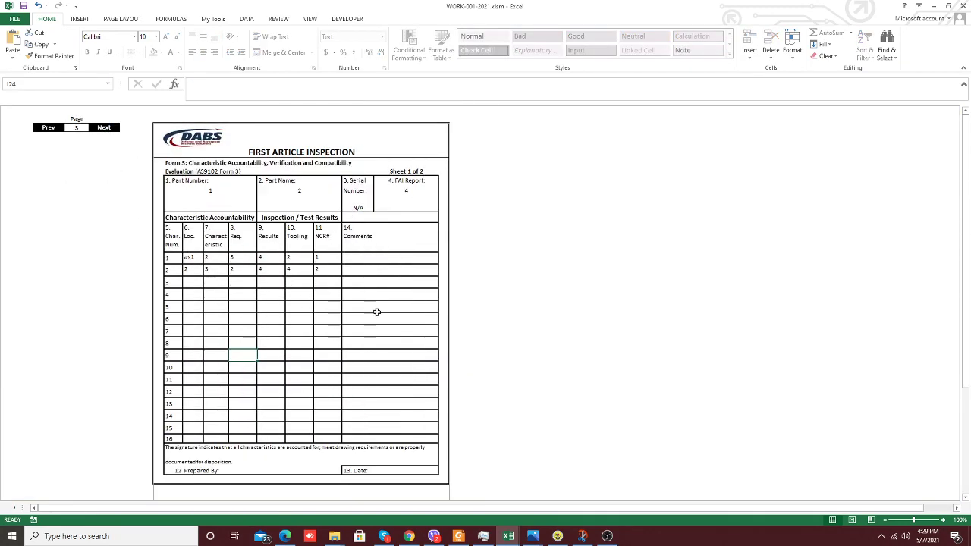
{"action": "left_click", "coordinate": [103, 127]}
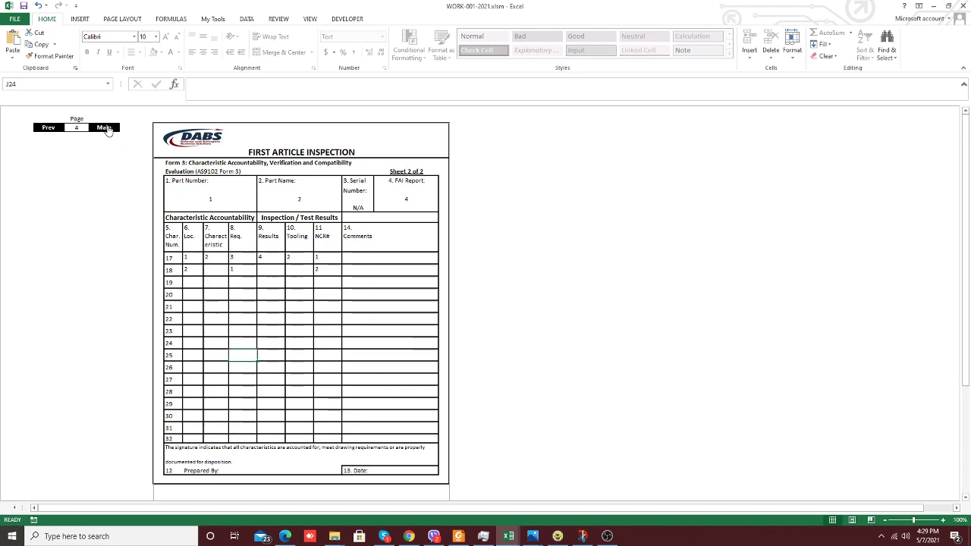
{"action": "left_click", "coordinate": [106, 128]}
{"action": "scroll", "coordinate": [259, 337], "scroll_direction": "down", "scroll_amount": 5}
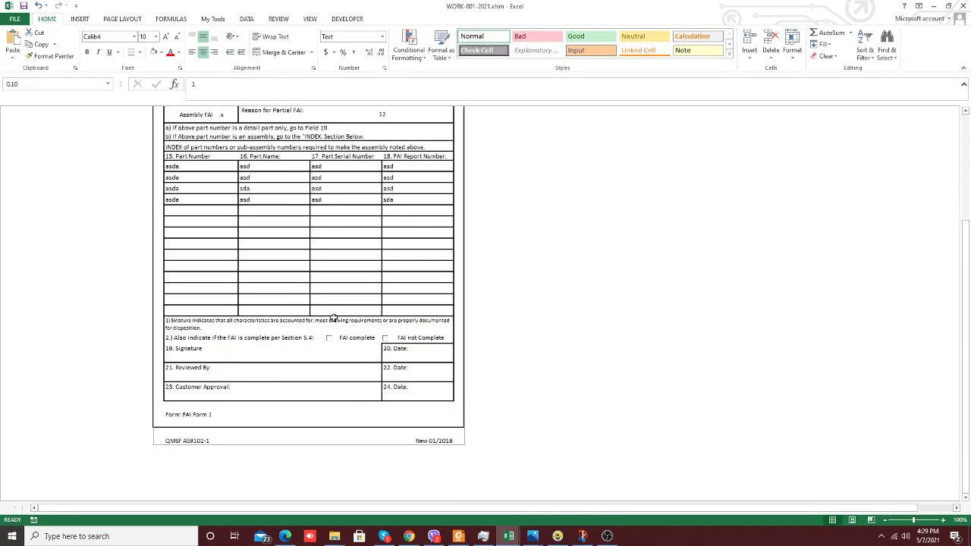
{"action": "scroll", "coordinate": [291, 349], "scroll_direction": "up", "scroll_amount": 5}
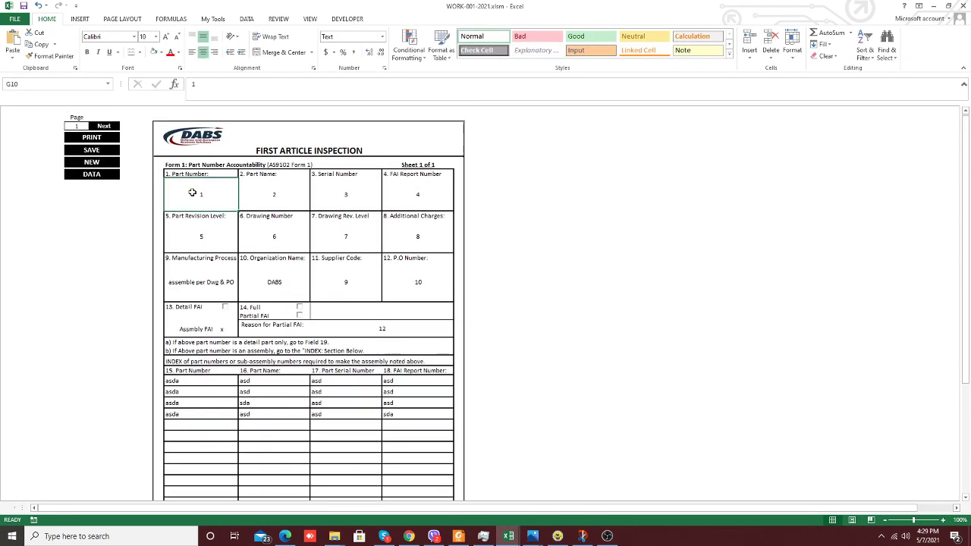
Blank Form 1 with NEW and close WORK-001-2021.xlsm, reaching the save-changes prompt.
{"action": "left_click", "coordinate": [97, 165]}
{"action": "scroll", "coordinate": [409, 303], "scroll_direction": "down", "scroll_amount": 1}
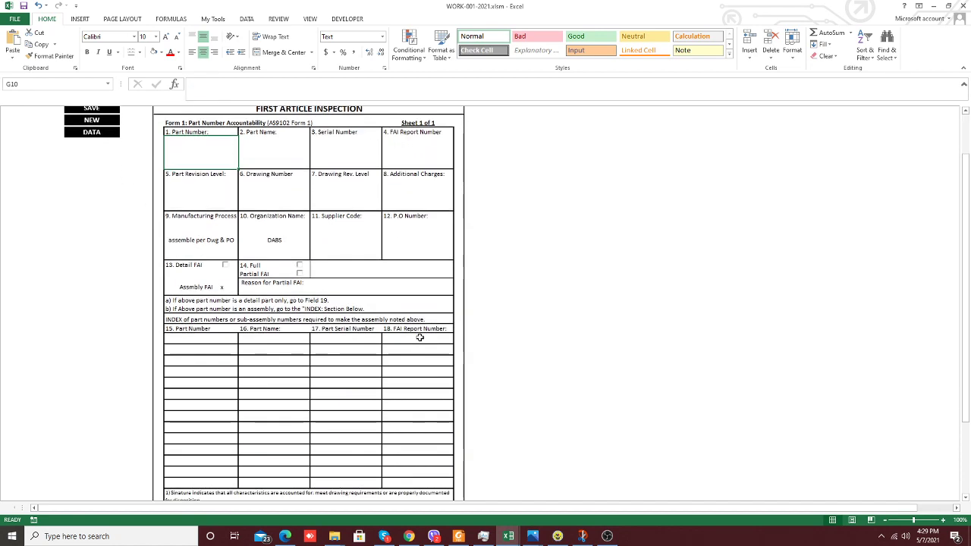
{"action": "scroll", "coordinate": [419, 336], "scroll_direction": "up", "scroll_amount": 1}
{"action": "mouse_move", "coordinate": [611, 537]}
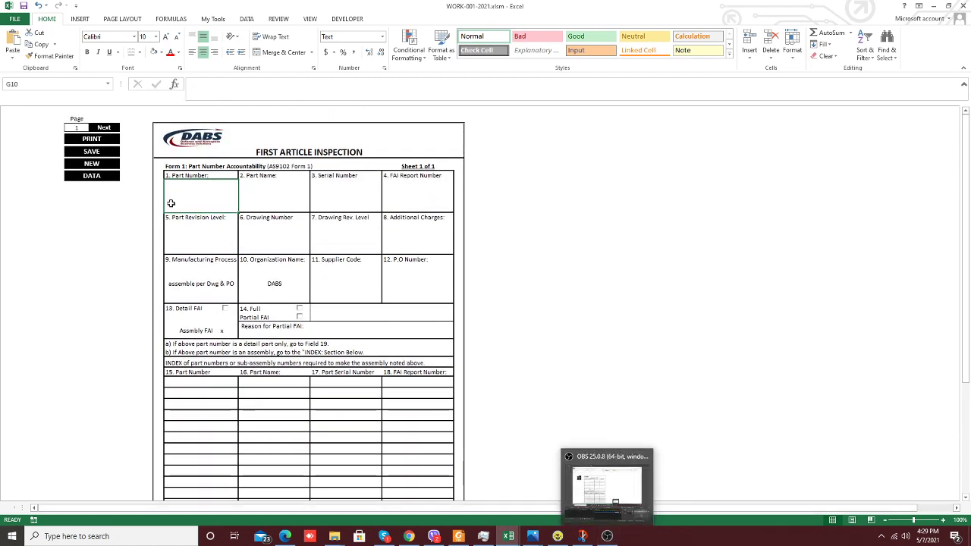
{"action": "left_click", "coordinate": [963, 6]}
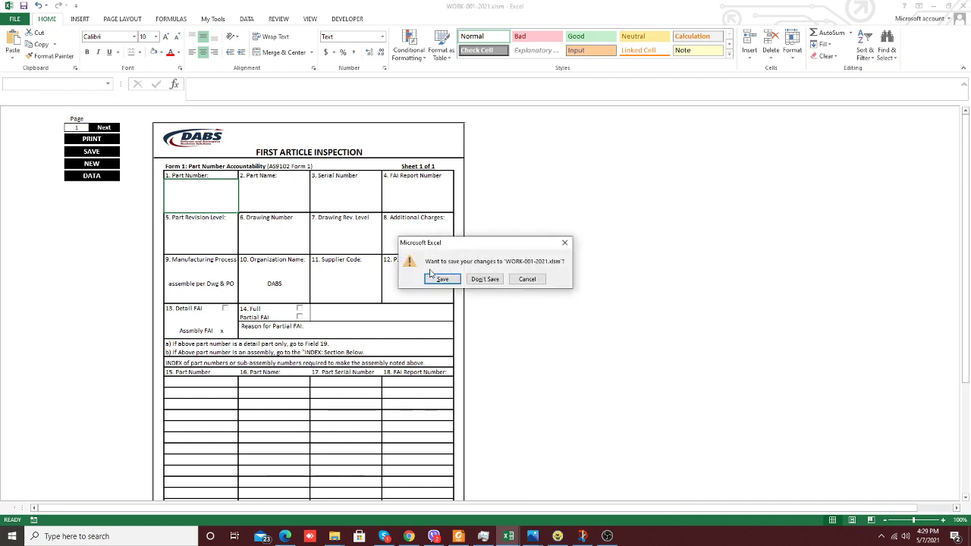